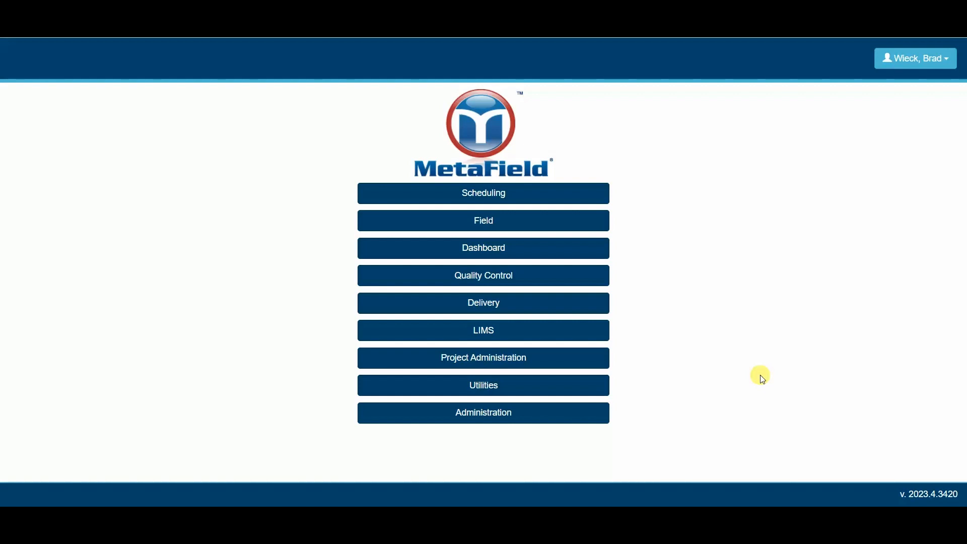
# - Open a blank new-project form via Project Administration > Project Setup > Projects
pyautogui.click(489, 360)
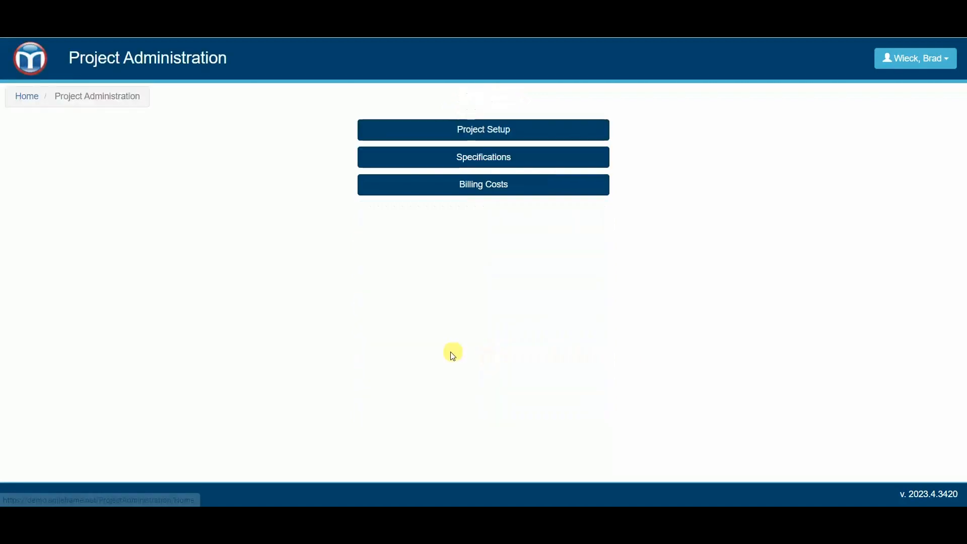
pyautogui.click(496, 137)
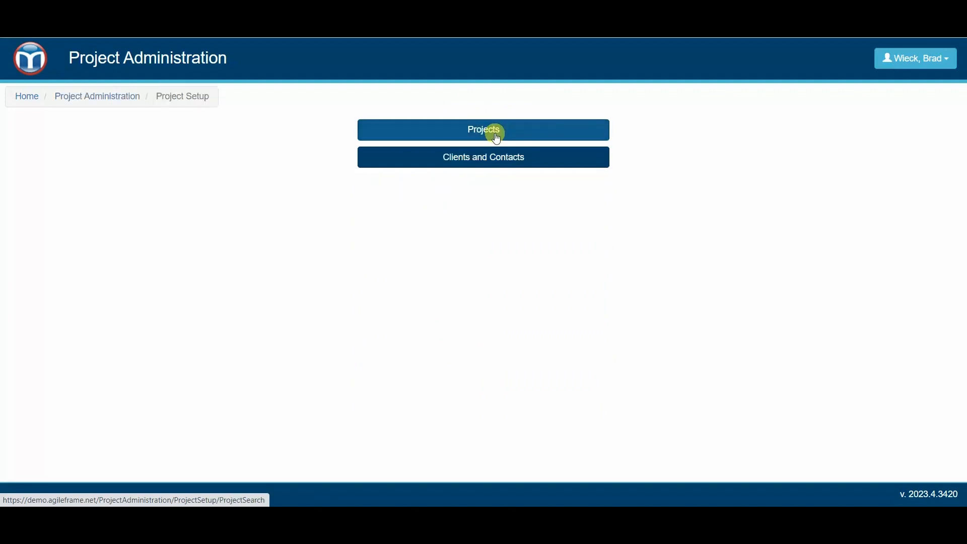
pyautogui.click(487, 131)
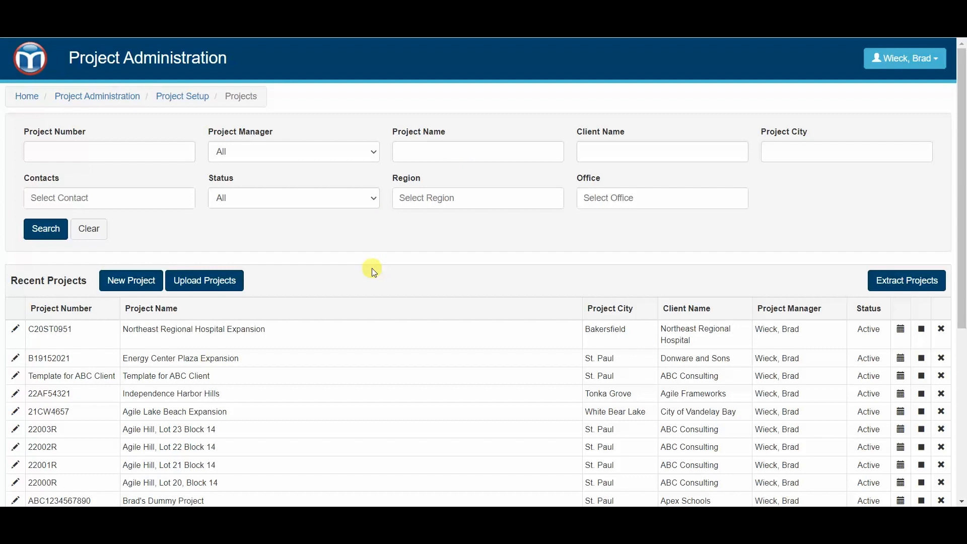
pyautogui.click(152, 284)
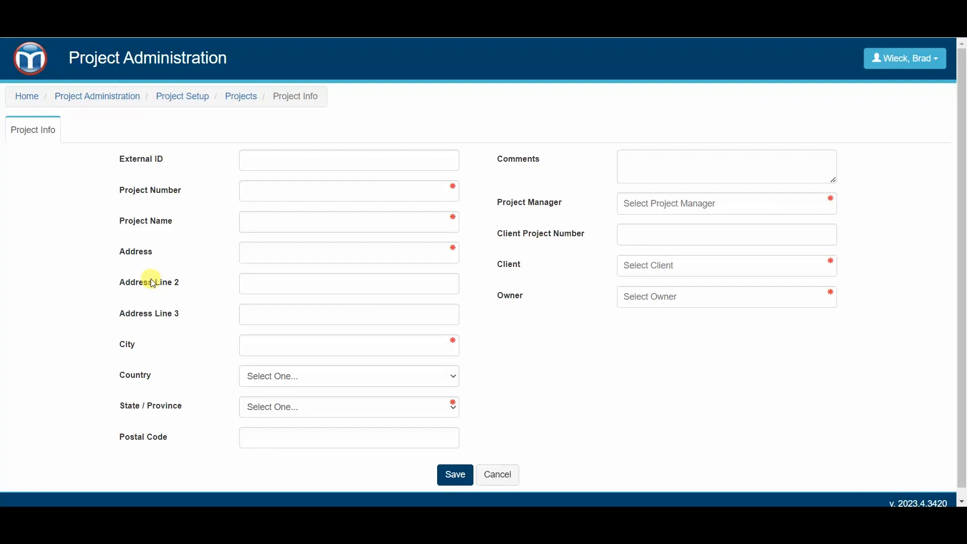
# - Enter 'TEMPLATE Project for XYZ Company' as project number and name, and autofill the saved address
pyautogui.click(414, 197)
pyautogui.write('TEM')
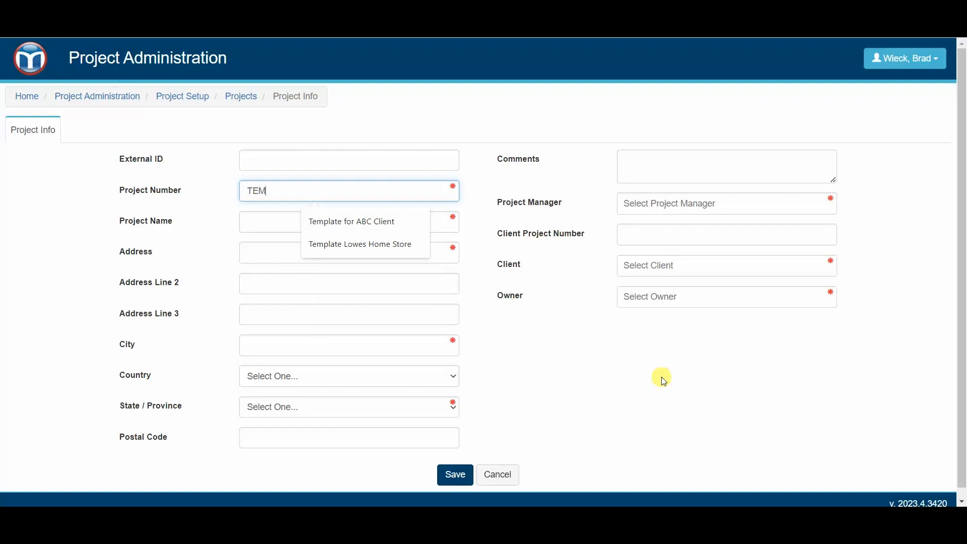
pyautogui.write('PLATE Project for ')
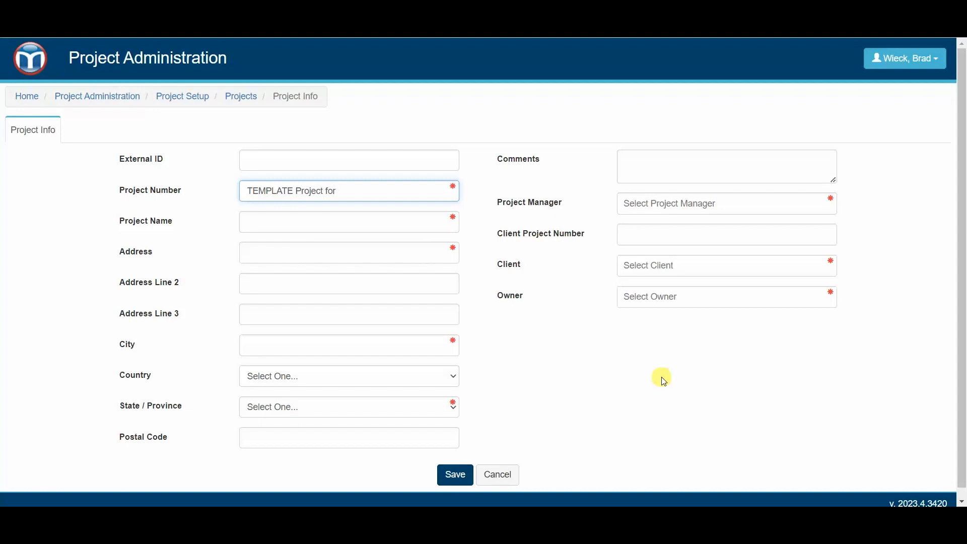
pyautogui.write('XYZ Company')
pyautogui.moveTo(410, 191); pyautogui.dragTo(208, 198)
pyautogui.hotkey('ctrl', 'c')
pyautogui.click(304, 222)
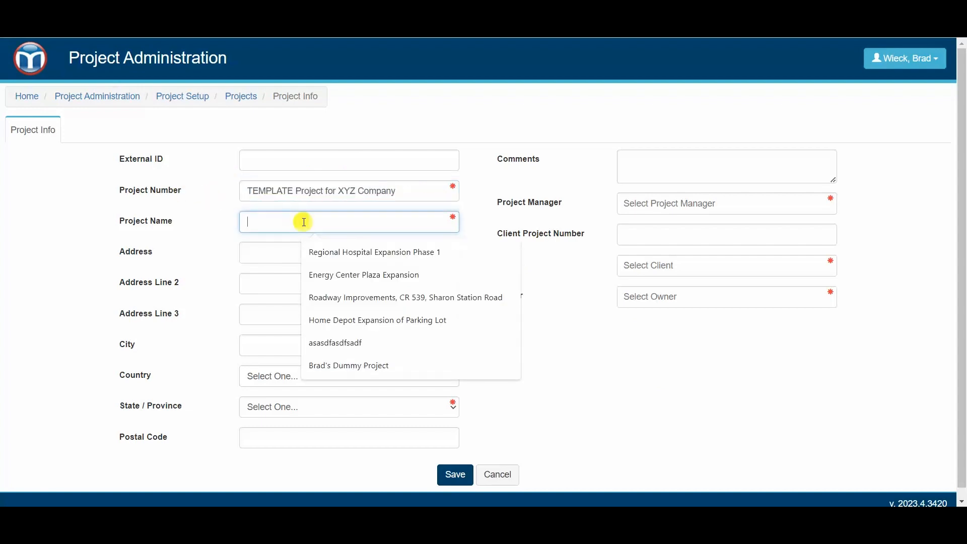
pyautogui.hotkey('ctrl', 'v')
pyautogui.click(410, 258)
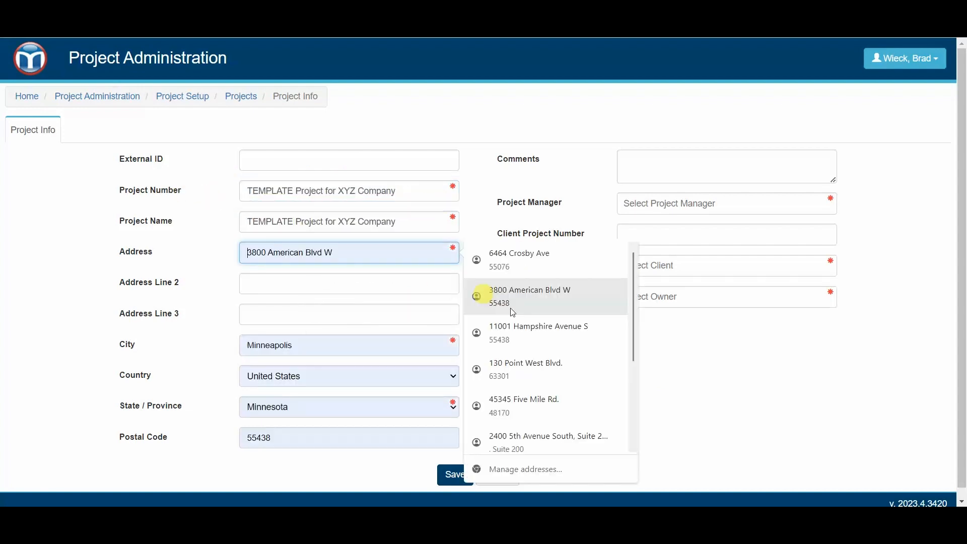
pyautogui.click(713, 350)
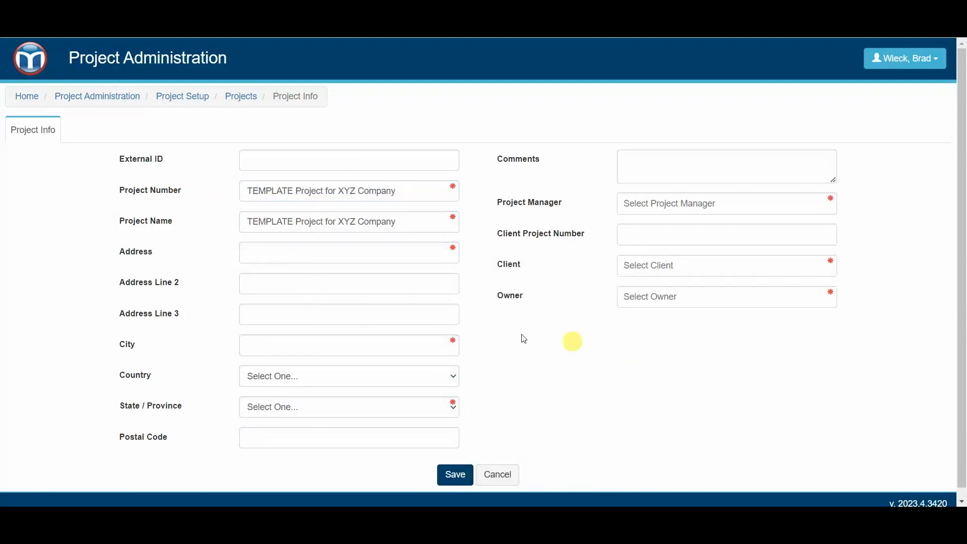
pyautogui.click(372, 257)
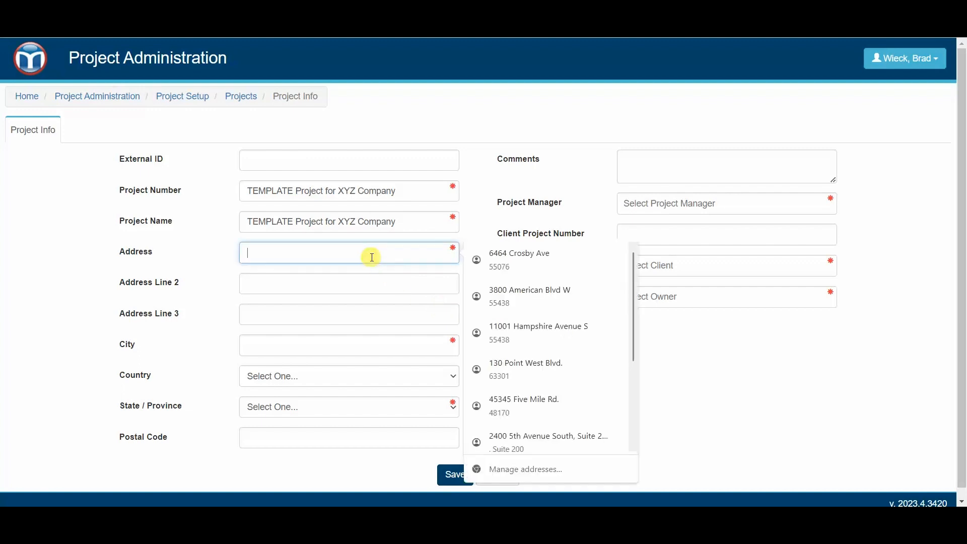
pyautogui.click(537, 302)
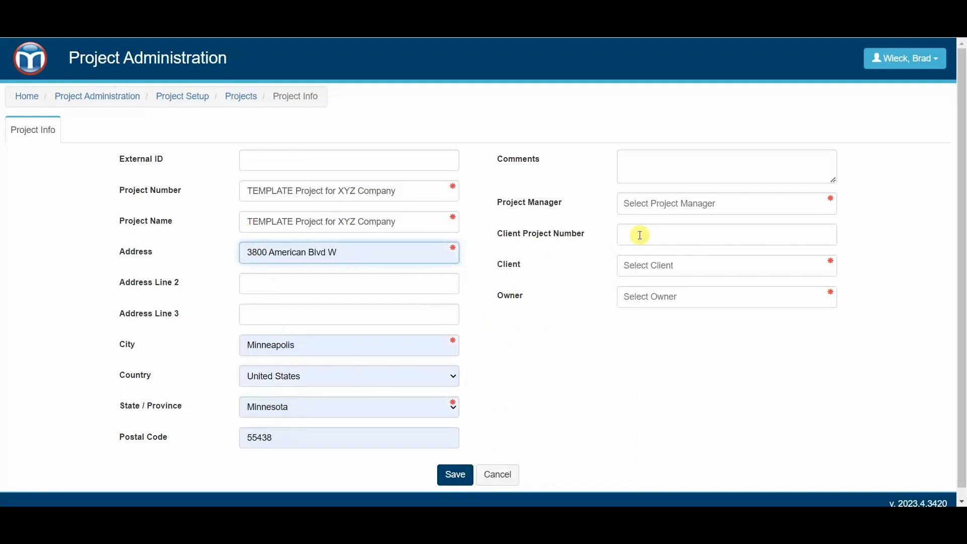
# - Assign the project manager, set Donware and Sons as client and owner, save, and return home
pyautogui.click(676, 208)
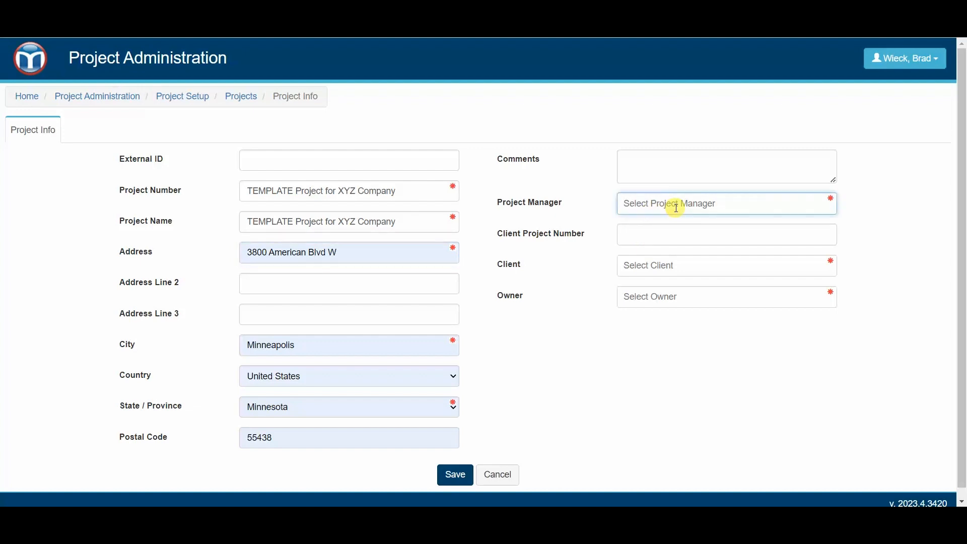
pyautogui.write('wi')
pyautogui.click(685, 225)
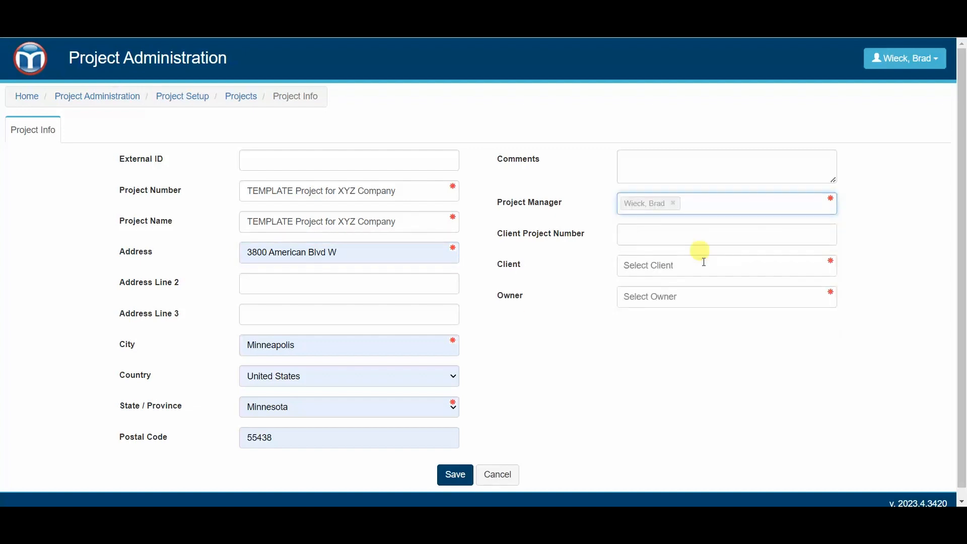
pyautogui.click(705, 269)
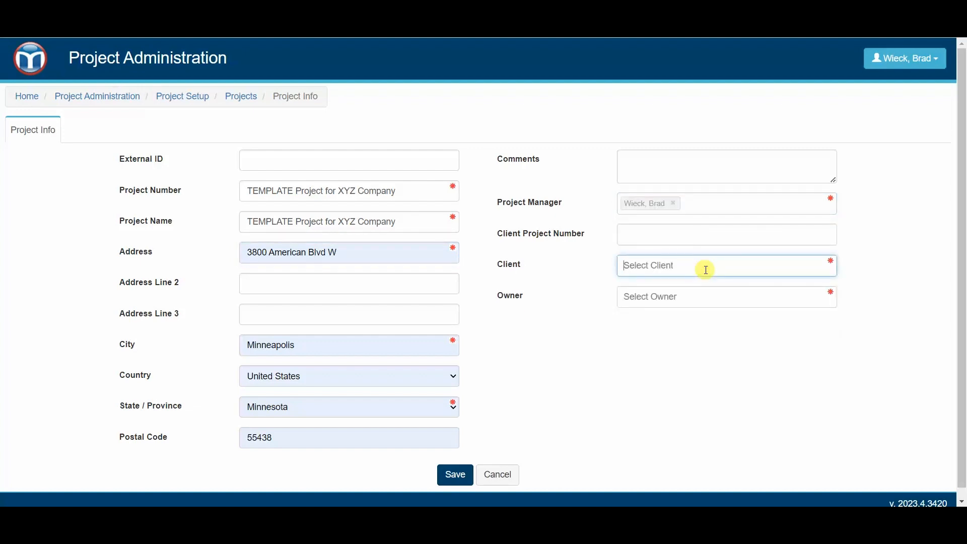
pyautogui.write('don')
pyautogui.click(706, 296)
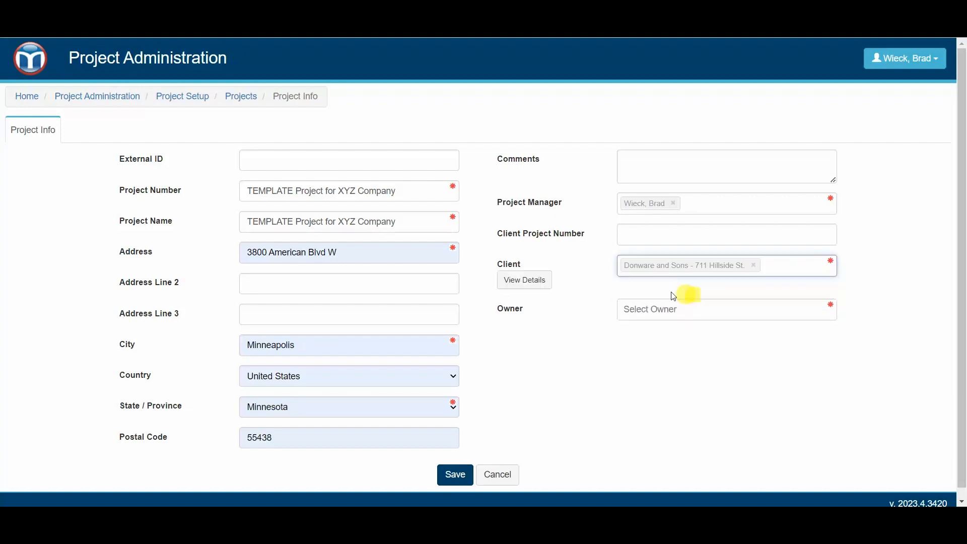
pyautogui.click(694, 308)
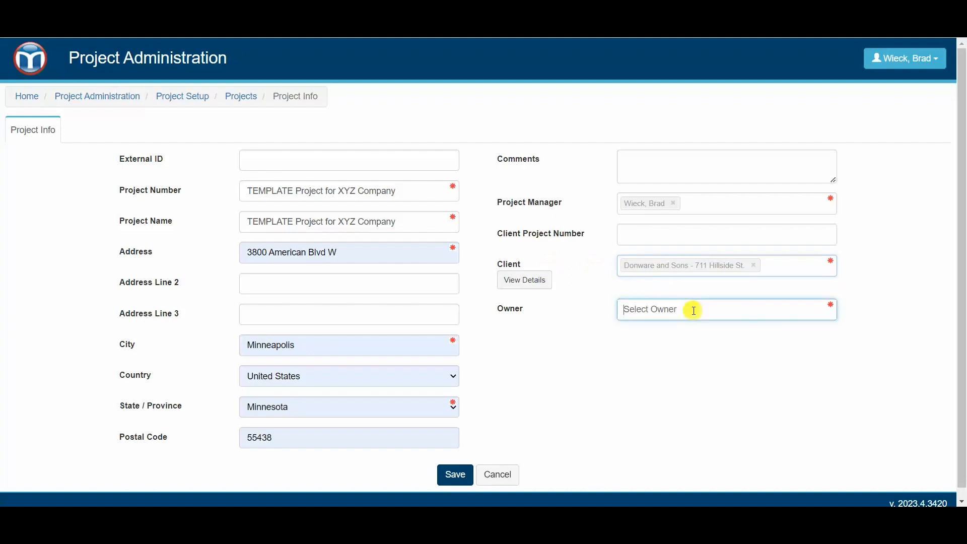
pyautogui.write('don')
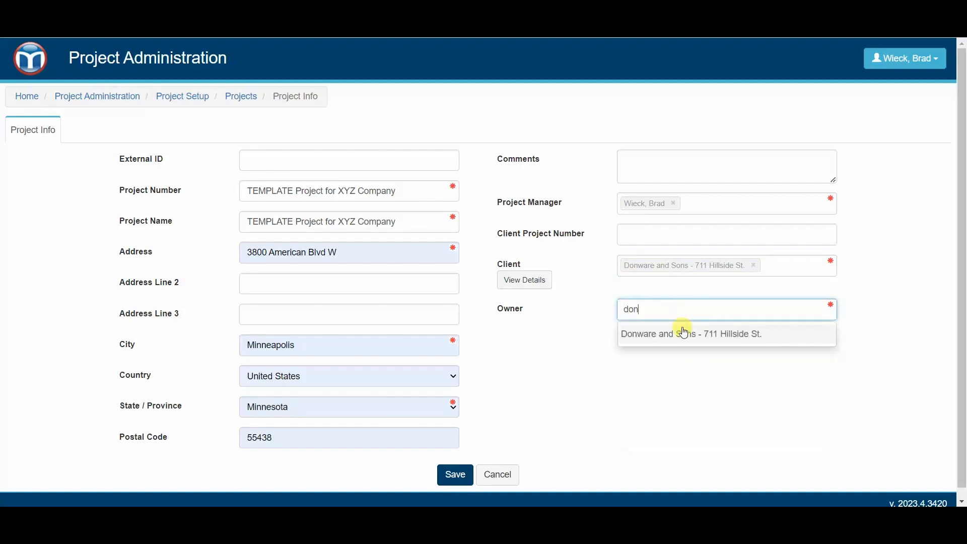
pyautogui.click(684, 332)
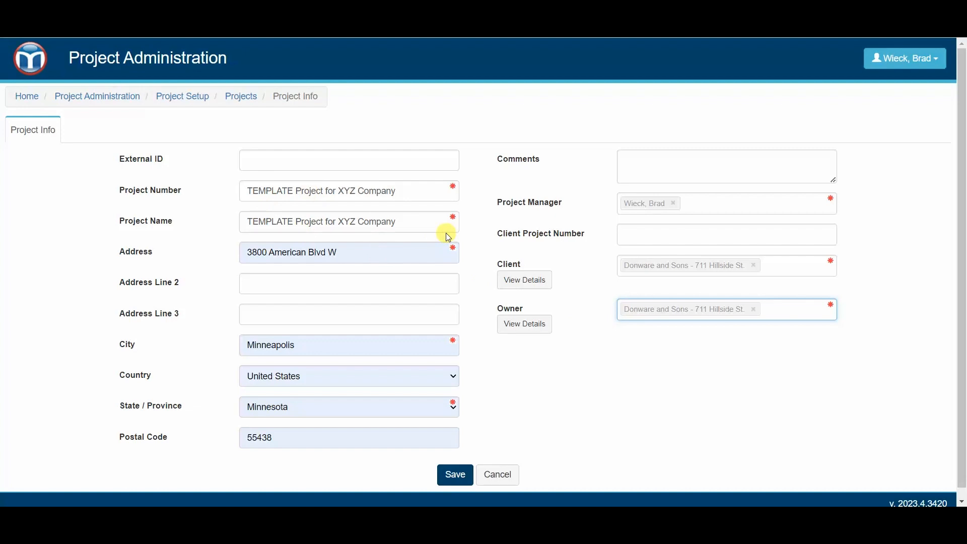
pyautogui.click(457, 473)
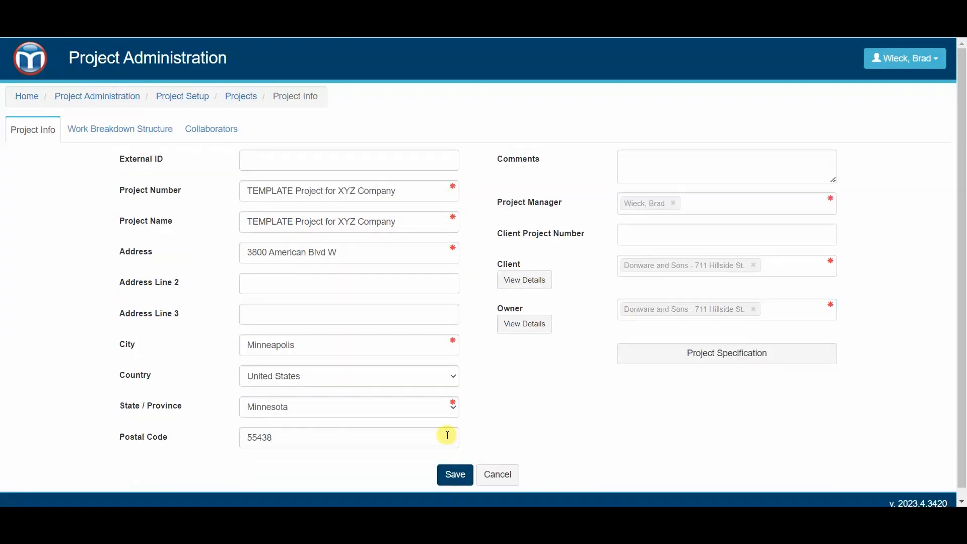
pyautogui.click(35, 68)
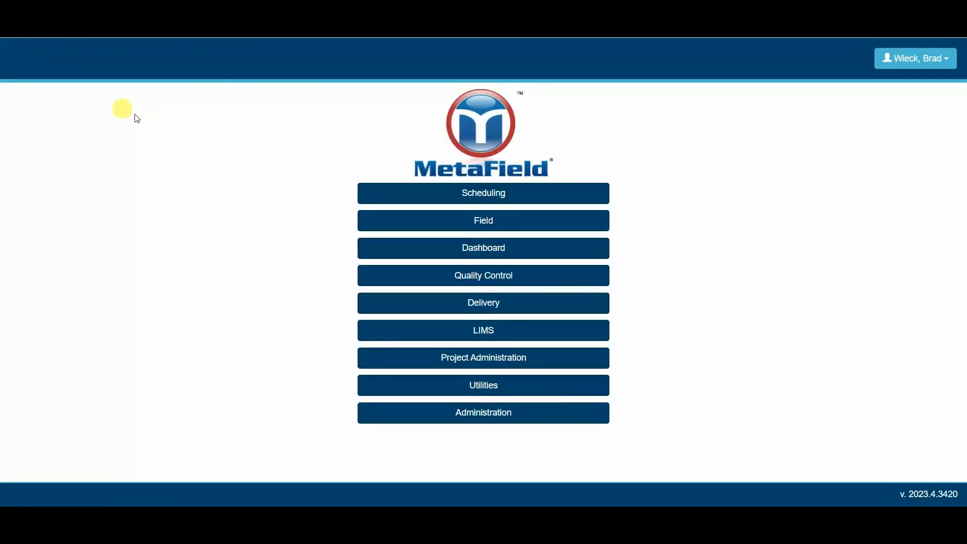
# - Search Specifications for project number 'template' and select TEMPLATE Project for XYZ Company
pyautogui.click(493, 358)
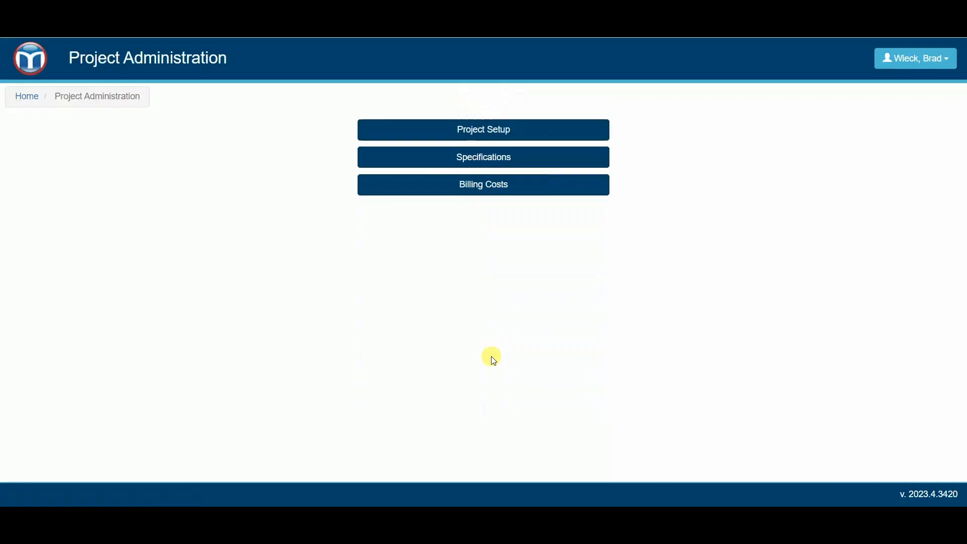
pyautogui.click(509, 164)
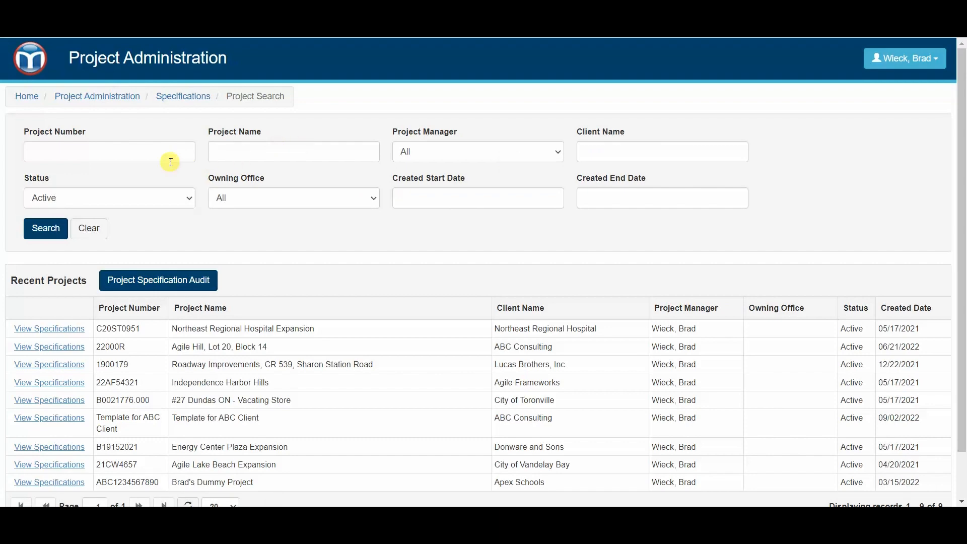
pyautogui.click(131, 151)
pyautogui.write('templ')
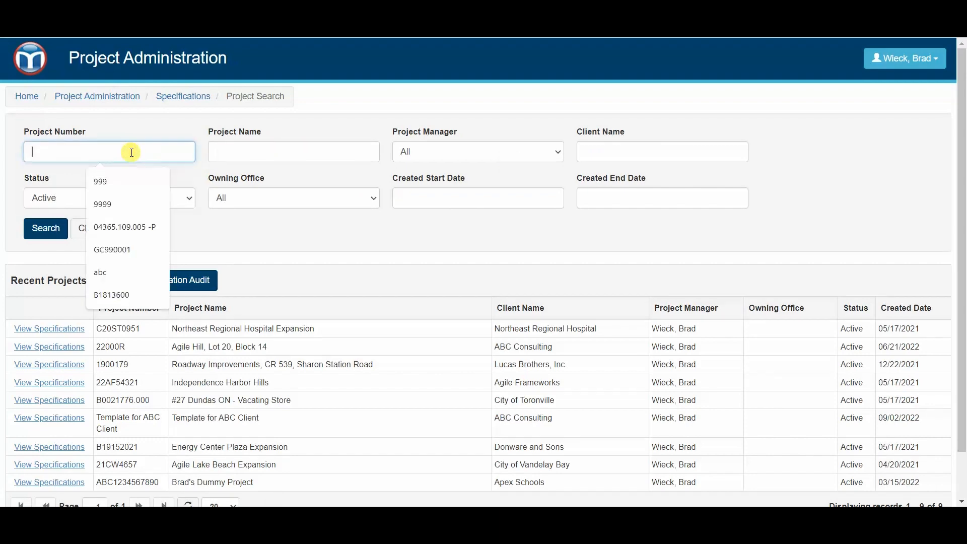
pyautogui.write('ate')
pyautogui.press('Return')
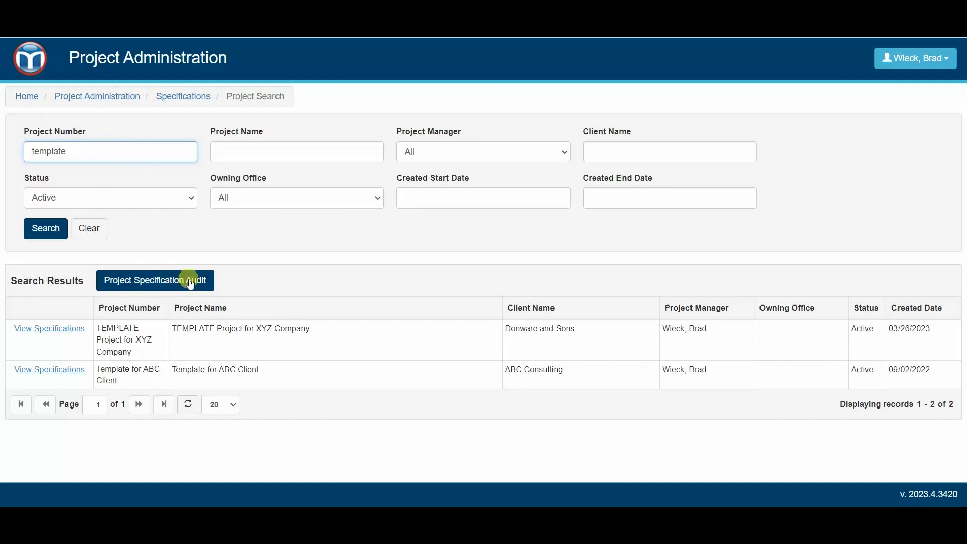
pyautogui.click(214, 334)
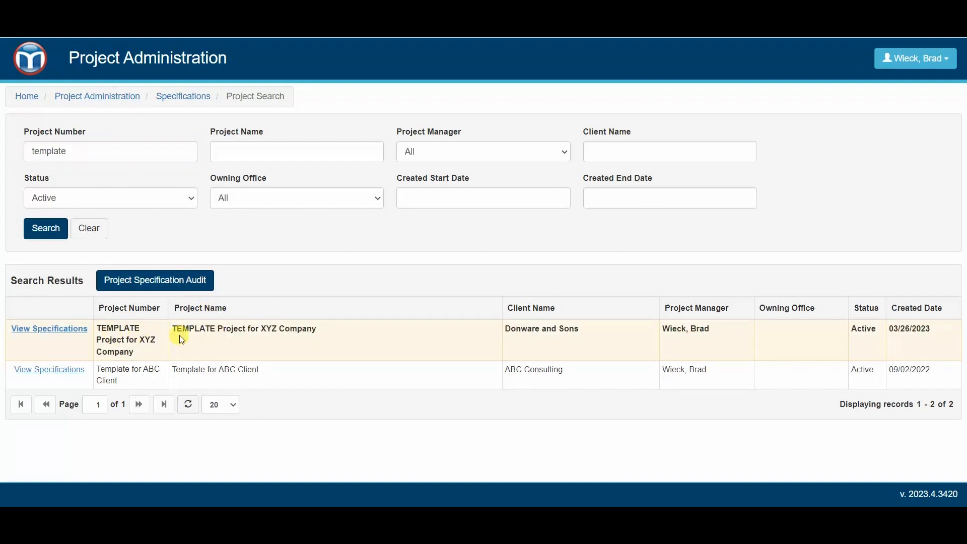
# - View the TEMPLATE project's specifications and open its Distribution page
pyautogui.click(50, 330)
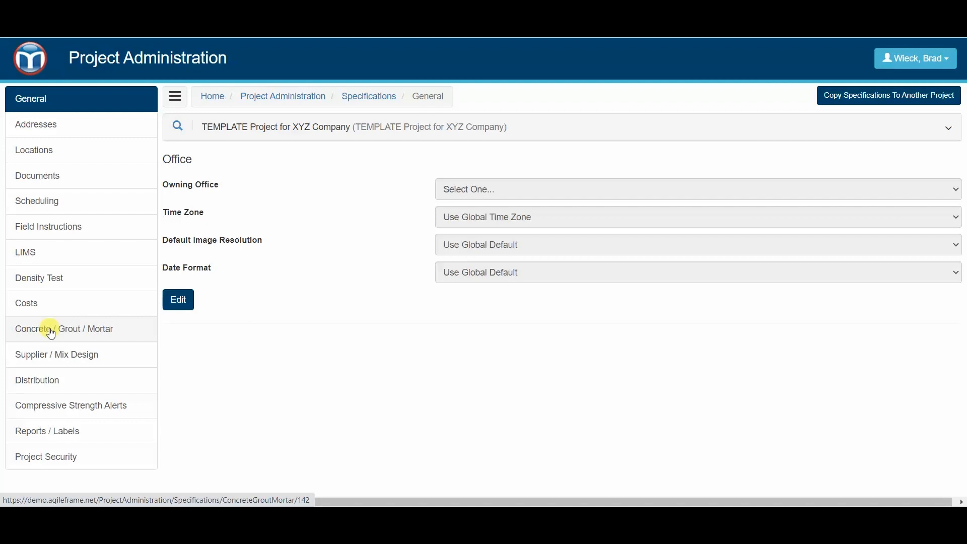
pyautogui.click(305, 129)
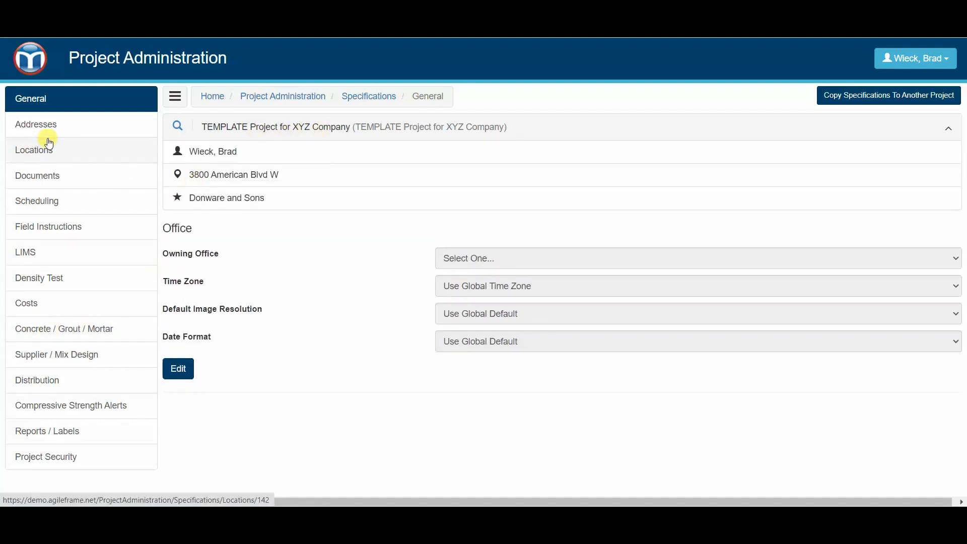
pyautogui.click(52, 384)
pyautogui.scroll(-1, 422, 297)
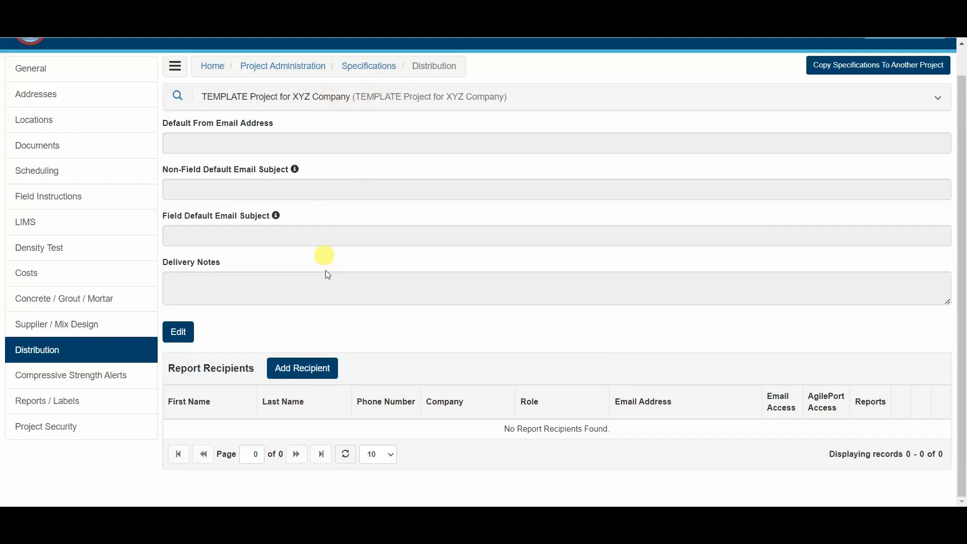
# - Add a Donware client contact as recipient with email access and External Report, and save
pyautogui.click(330, 373)
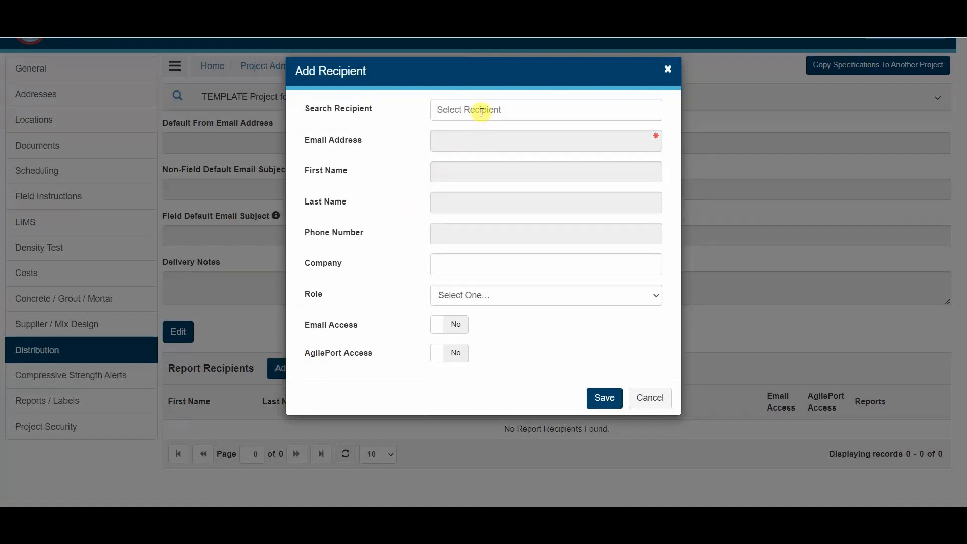
pyautogui.write('d')
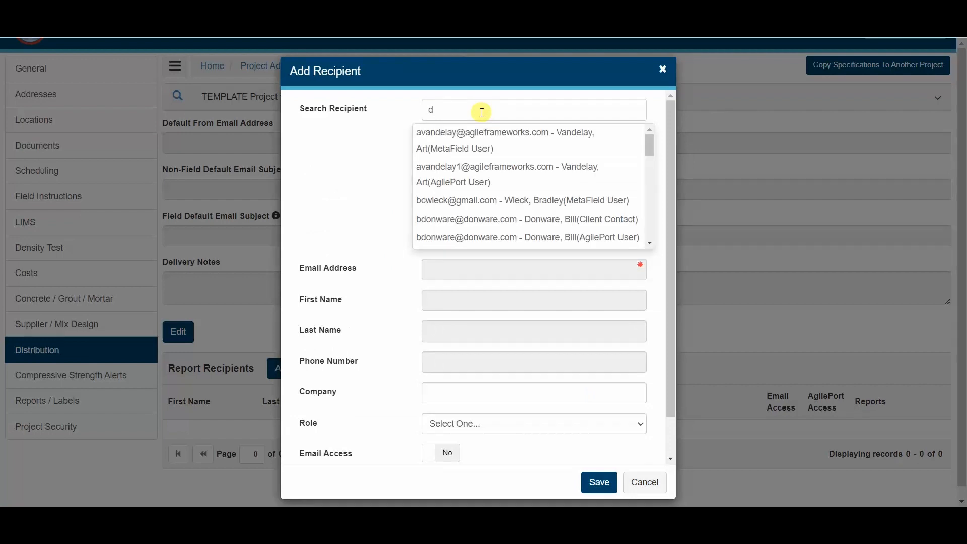
pyautogui.click(475, 225)
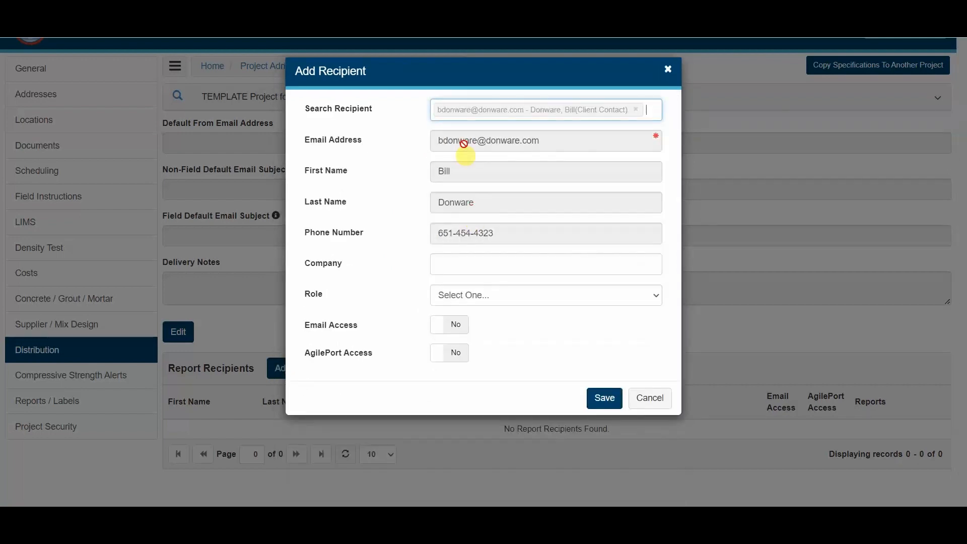
pyautogui.click(448, 326)
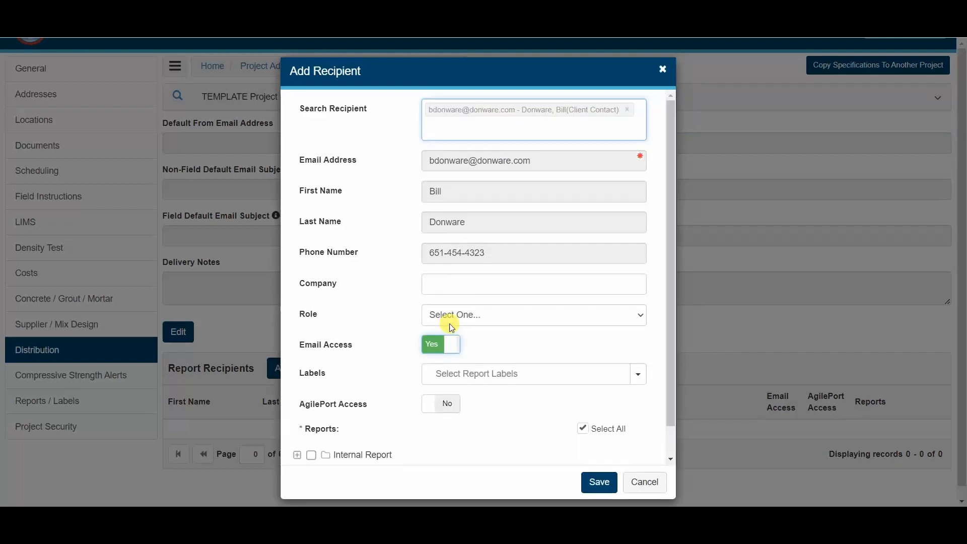
pyautogui.scroll(-1, 380, 421)
pyautogui.click(297, 438)
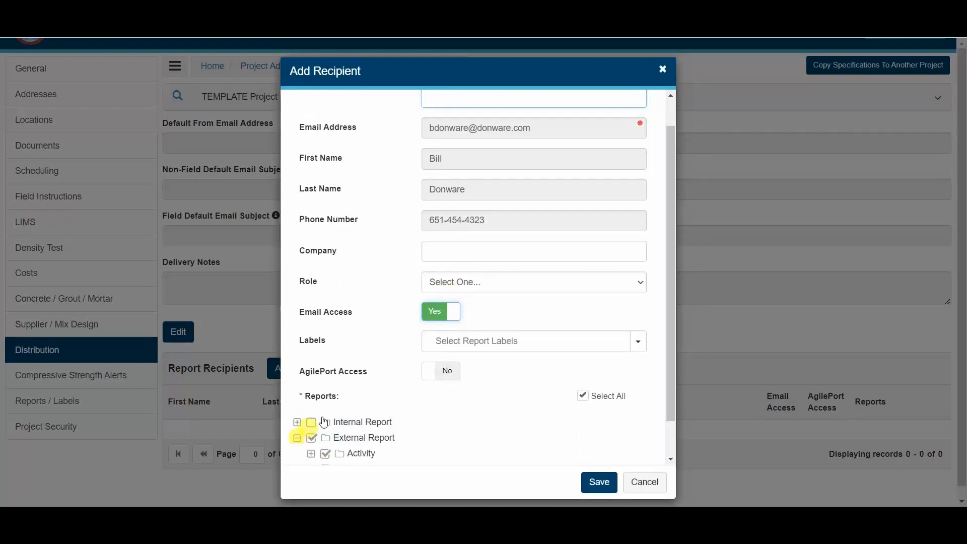
pyautogui.scroll(-3, 374, 383)
pyautogui.scroll(4, 447, 303)
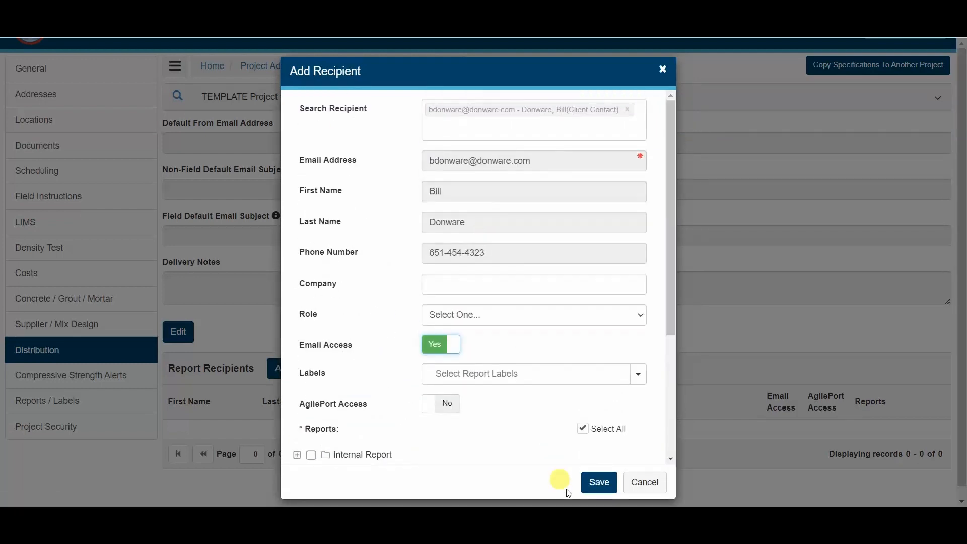
pyautogui.click(598, 482)
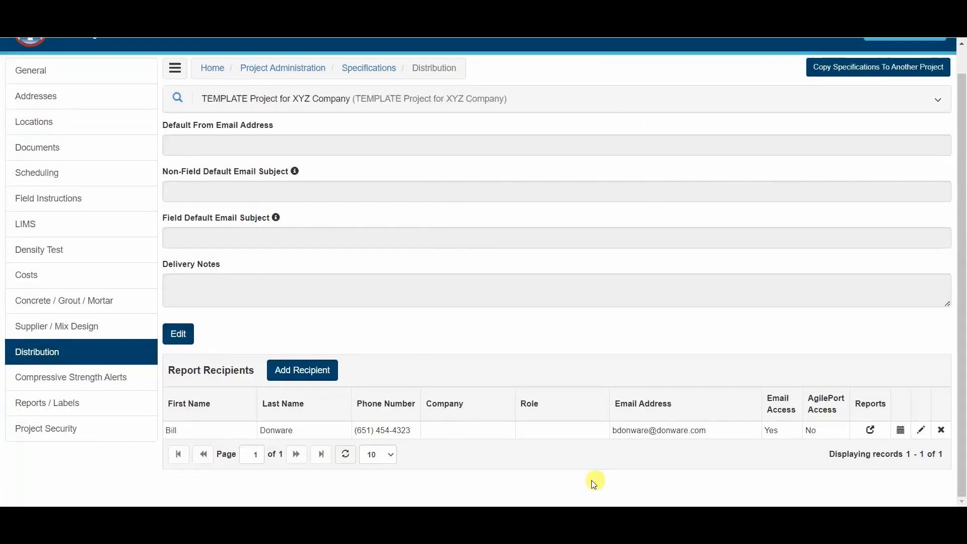
# - Add the second Donware contact (search 'don') with email access and External Report
pyautogui.click(301, 370)
pyautogui.write('don')
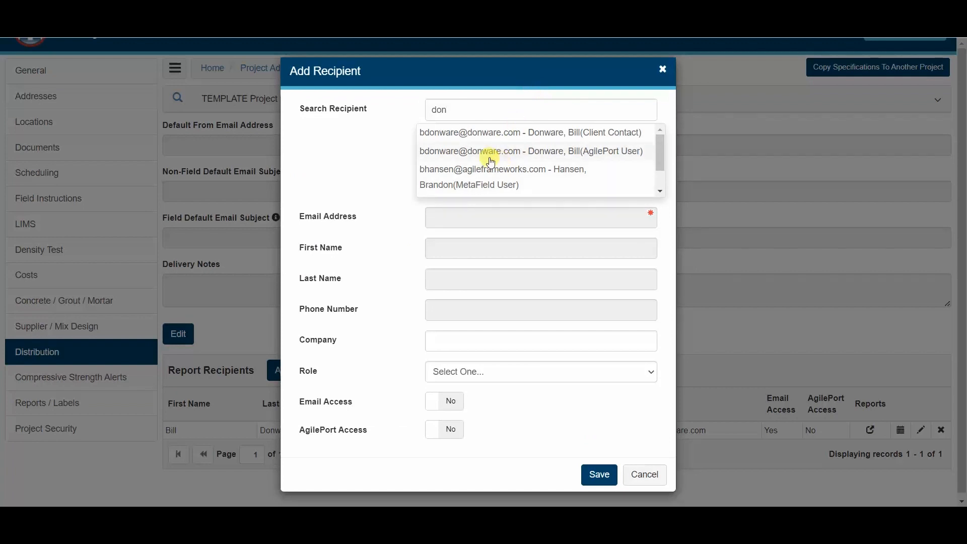
pyautogui.scroll(-1, 504, 179)
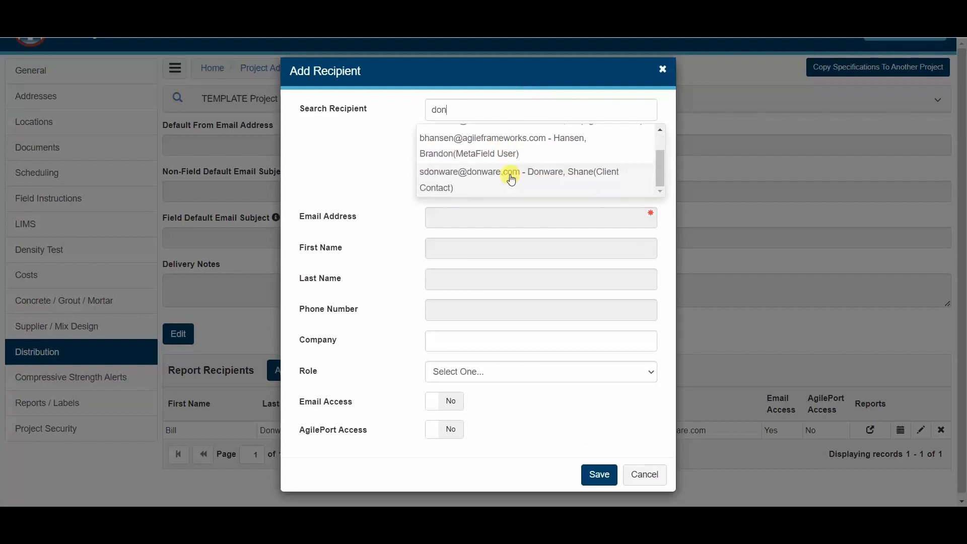
pyautogui.click(528, 181)
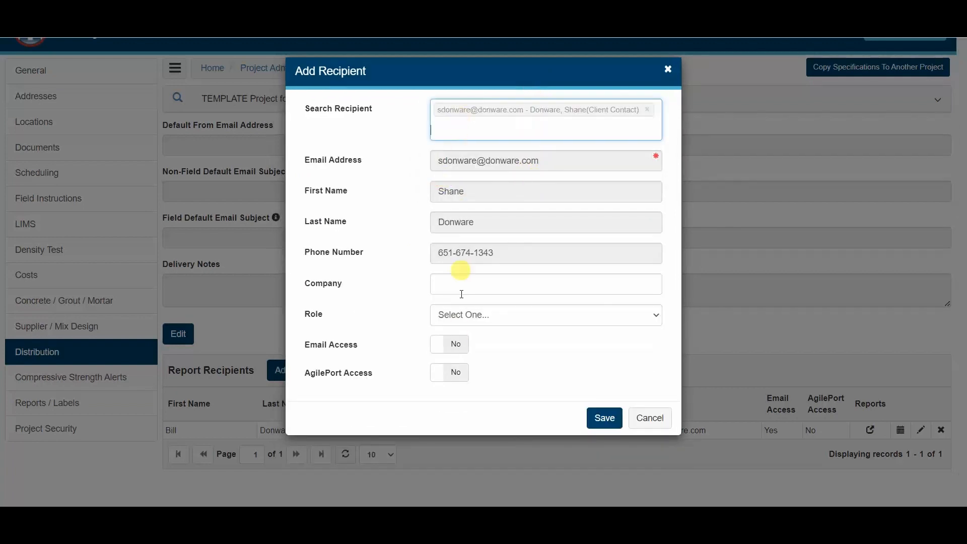
pyautogui.click(454, 345)
pyautogui.scroll(-1, 432, 382)
pyautogui.click(390, 438)
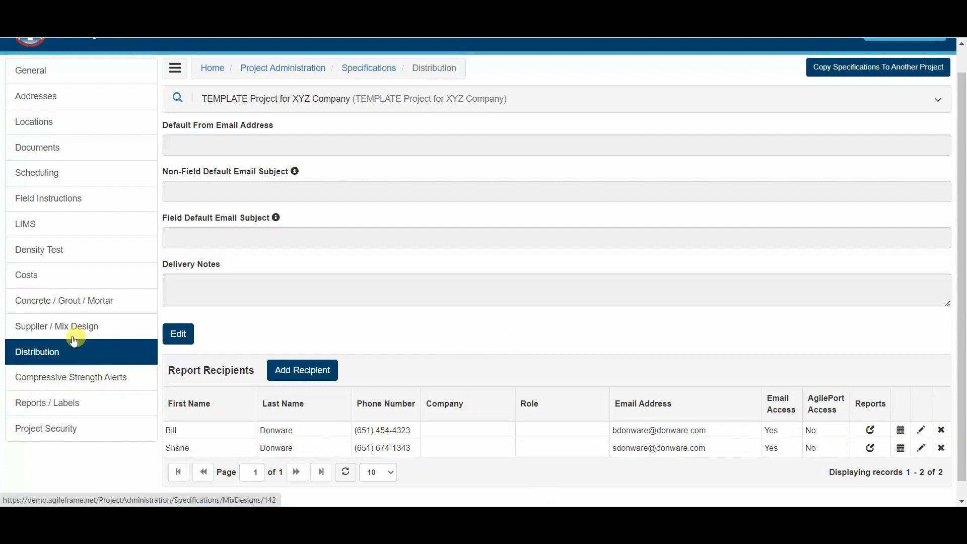
# - Save a Cast Cylinder lab test cost of 15.00, then go to Concrete / Grout / Mortar specifications
pyautogui.click(45, 282)
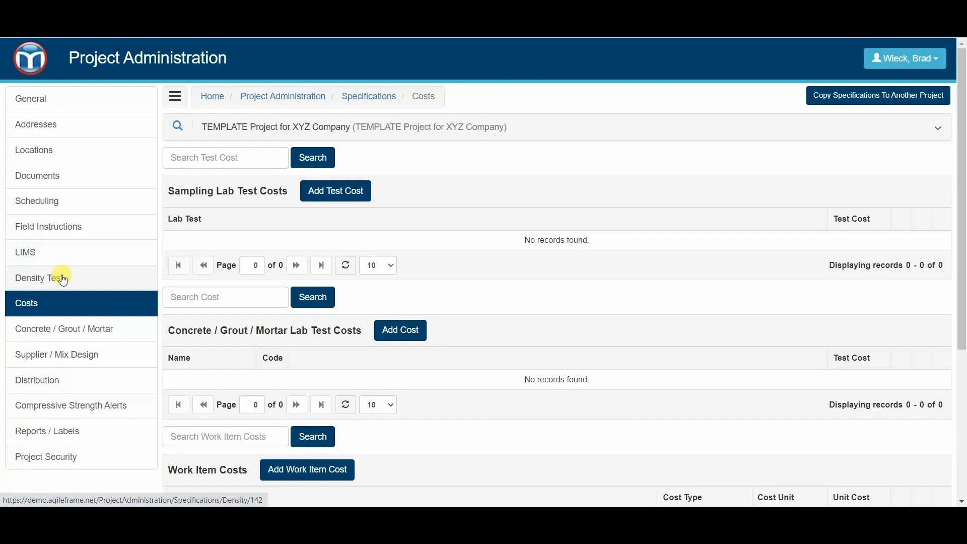
pyautogui.scroll(-1, 285, 217)
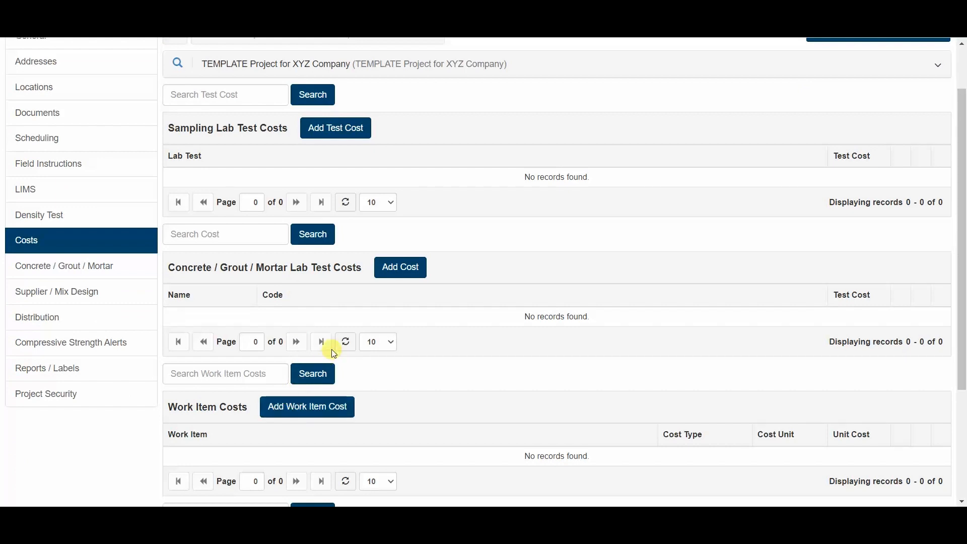
pyautogui.click(397, 267)
pyautogui.click(504, 118)
pyautogui.click(506, 144)
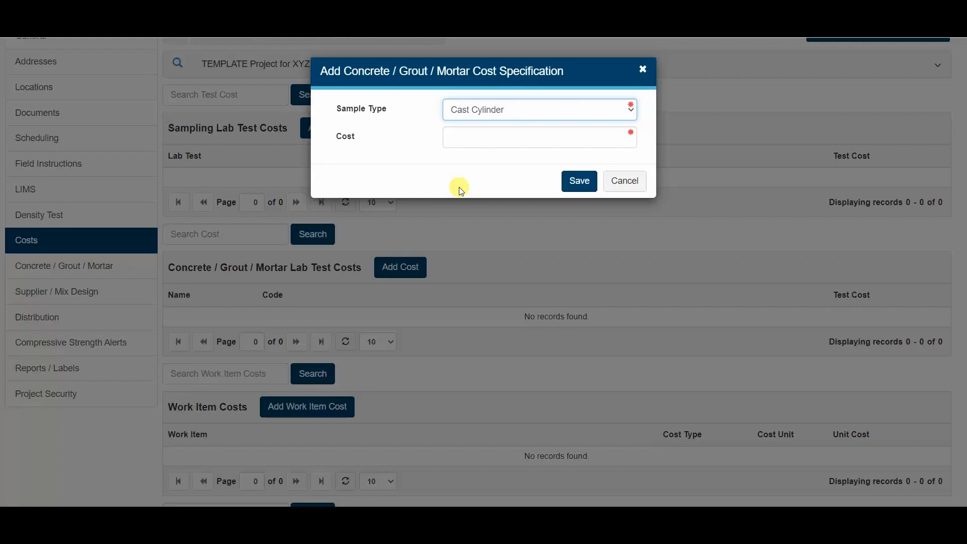
pyautogui.click(468, 143)
pyautogui.click(456, 182)
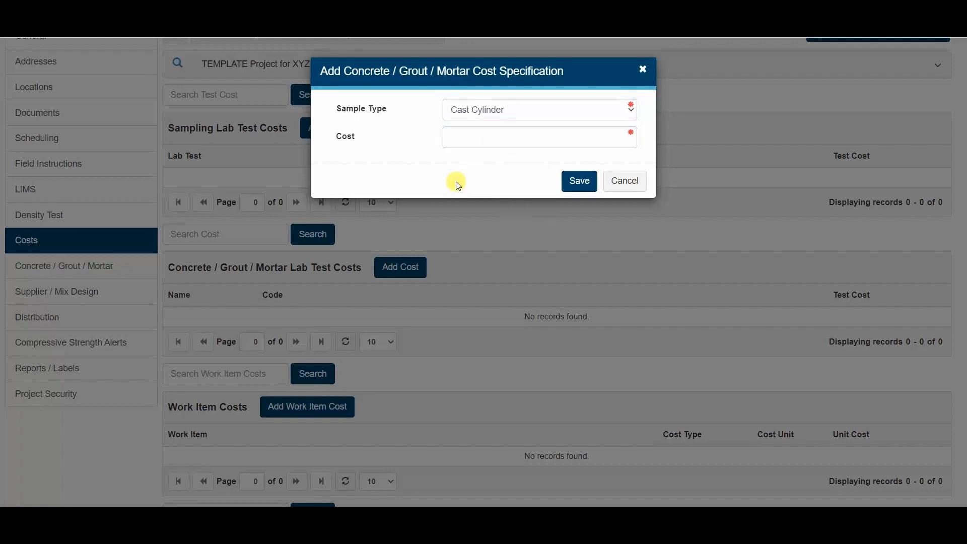
pyautogui.click(477, 140)
pyautogui.write('15')
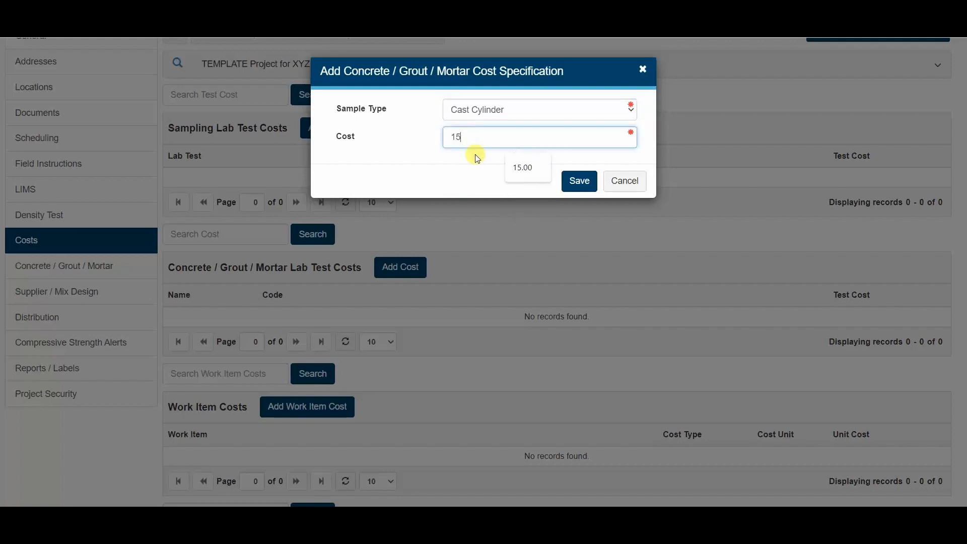
pyautogui.write('.00')
pyautogui.click(575, 182)
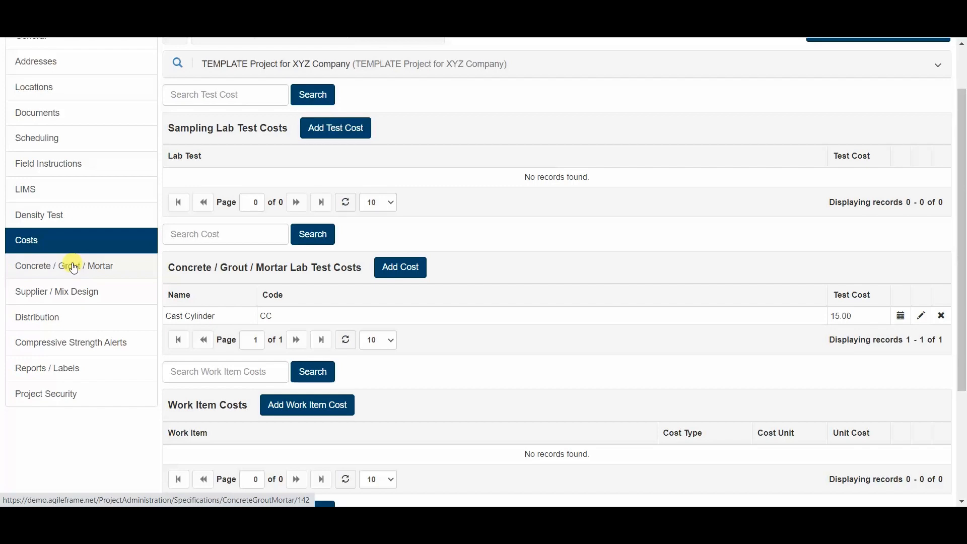
pyautogui.click(89, 267)
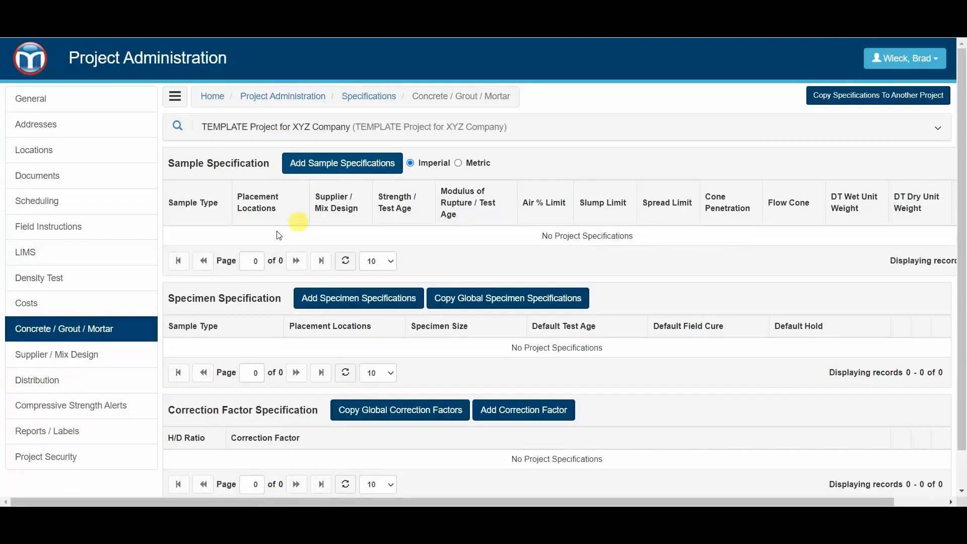
# - Start a Cast Cylinder sample specification with supplier Acme and mix design 0978A
pyautogui.click(353, 163)
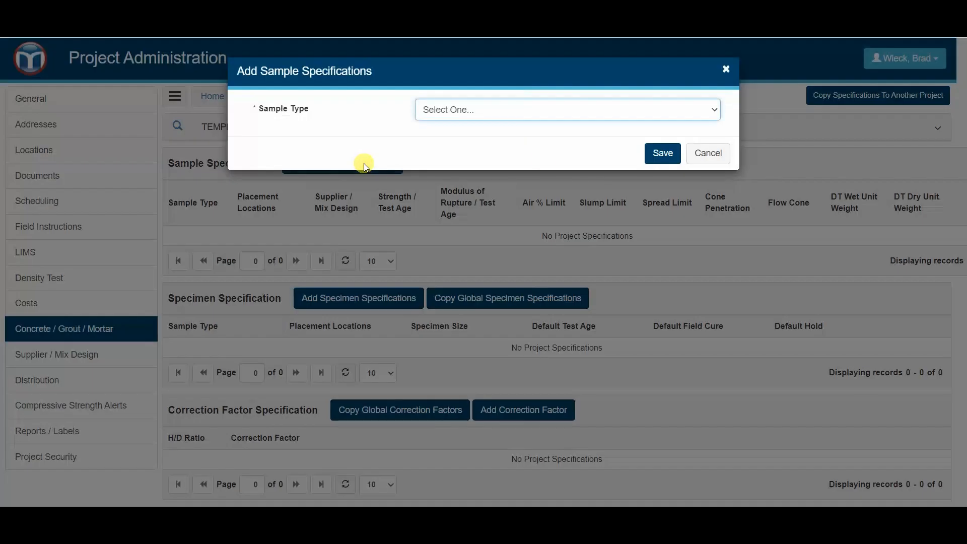
pyautogui.click(557, 111)
pyautogui.click(499, 160)
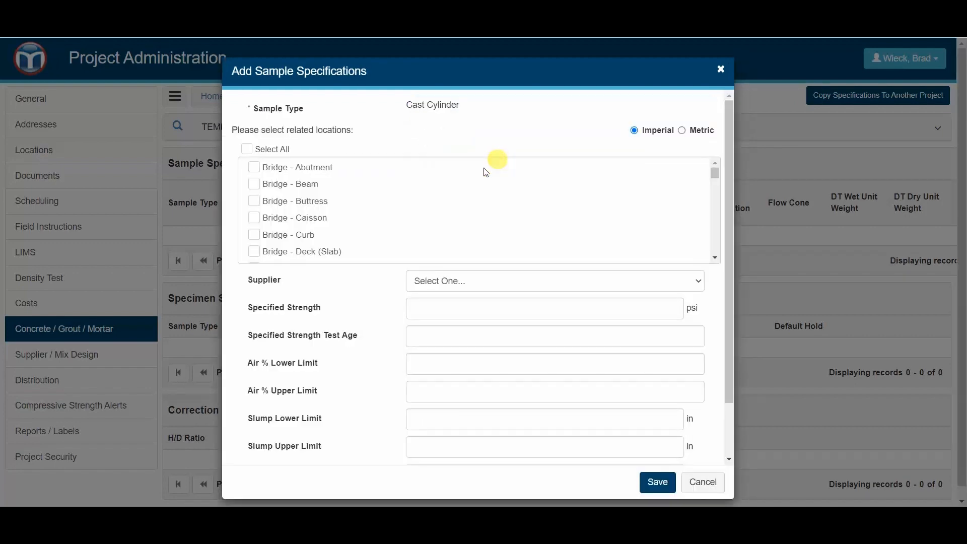
pyautogui.click(441, 283)
pyautogui.click(442, 307)
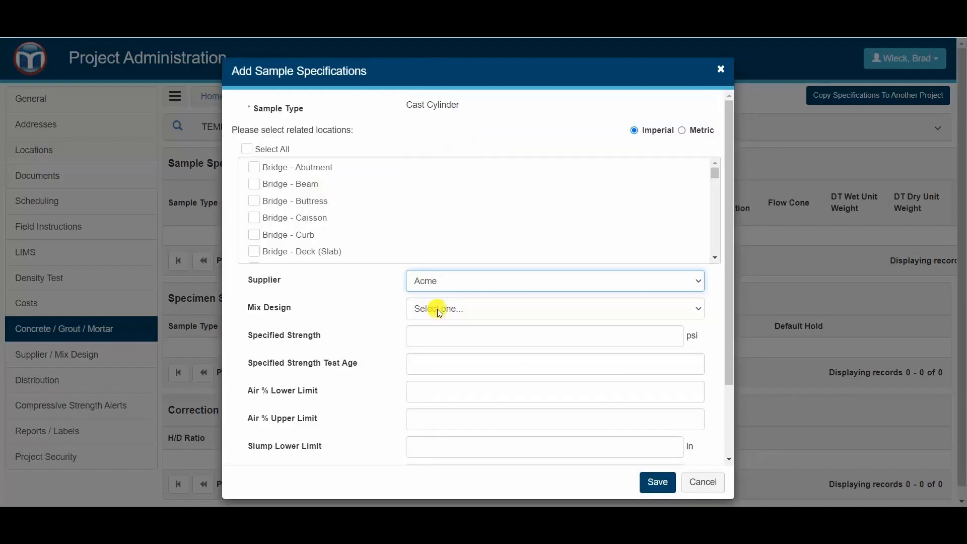
pyautogui.click(451, 312)
pyautogui.click(438, 358)
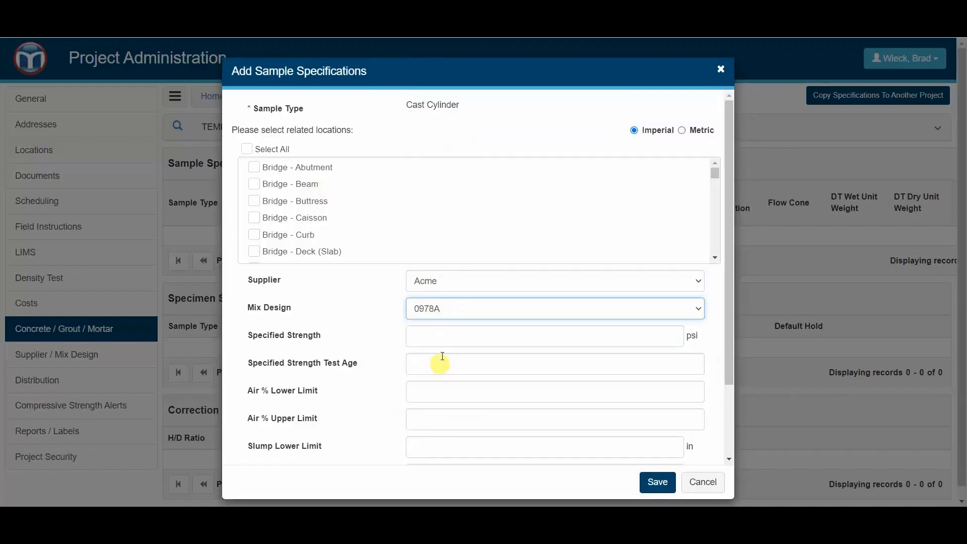
# - Set strength 100000 psi at 28-day test age, save, then visit Density Test and return home
pyautogui.click(442, 337)
pyautogui.write('100000')
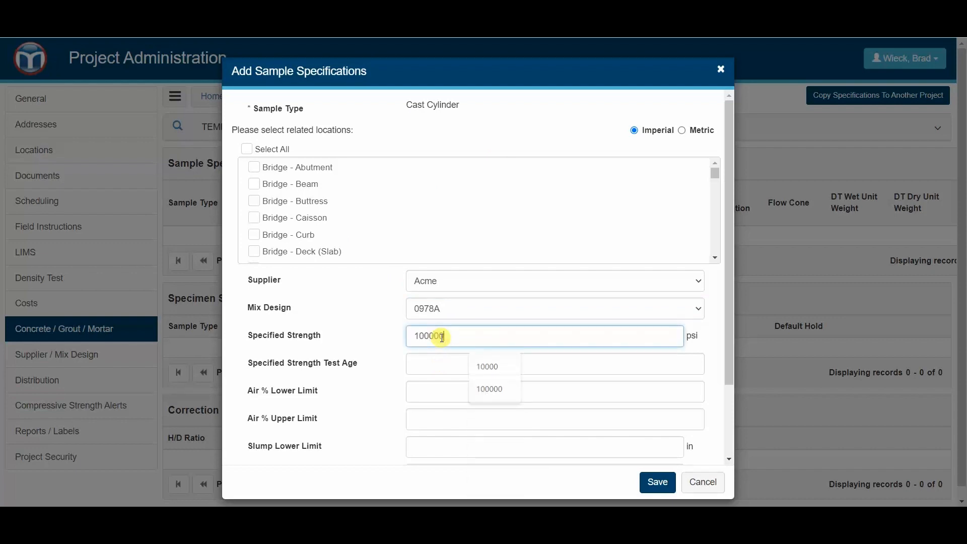
pyautogui.press('Tab')
pyautogui.write('28')
pyautogui.press('Tab')
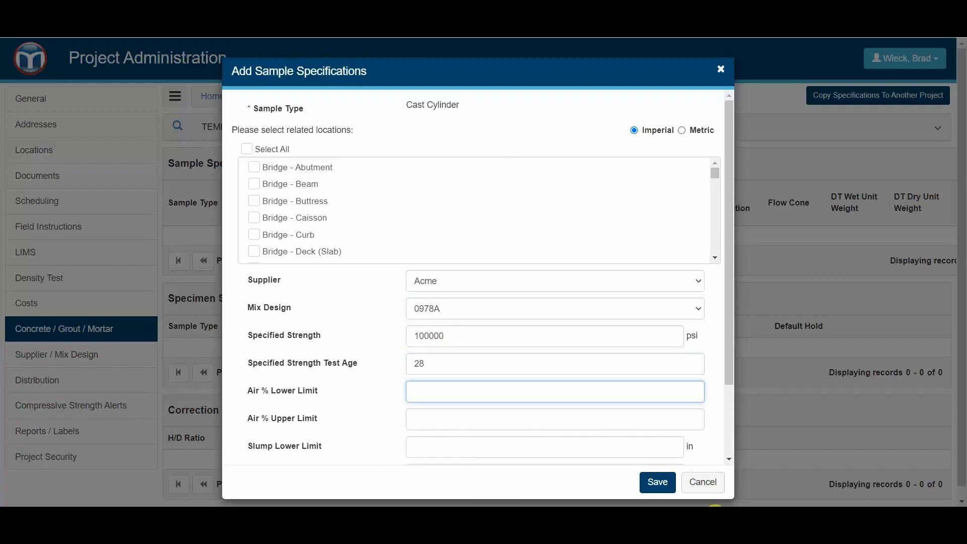
pyautogui.click(660, 479)
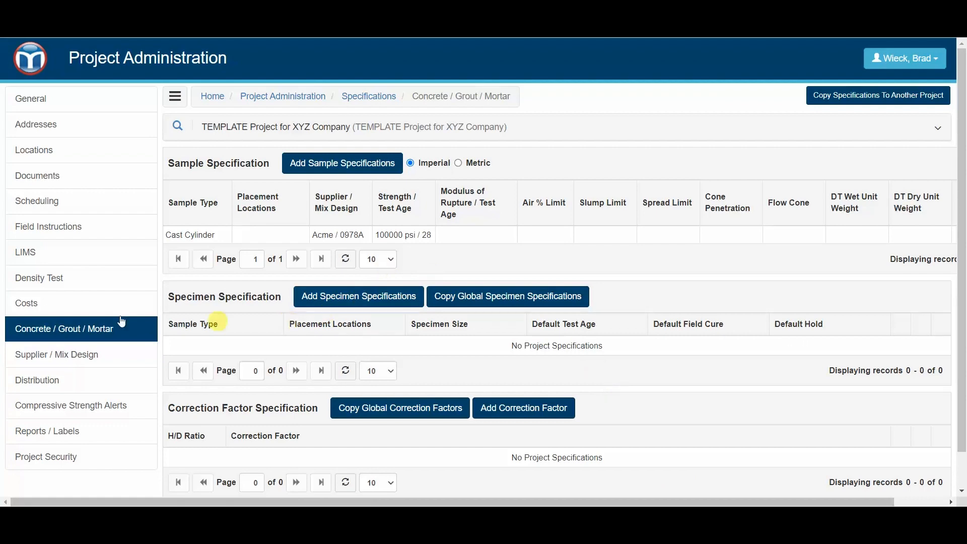
pyautogui.click(56, 284)
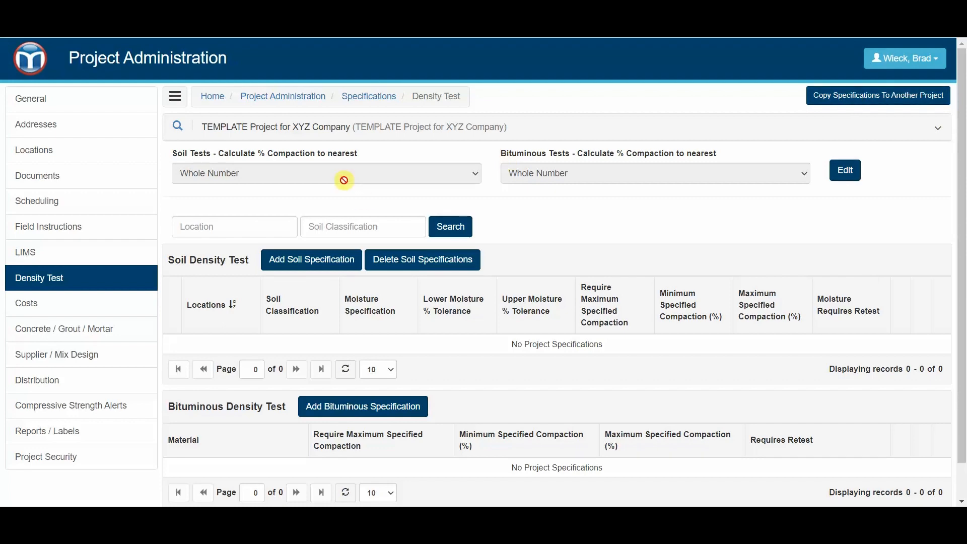
pyautogui.click(31, 61)
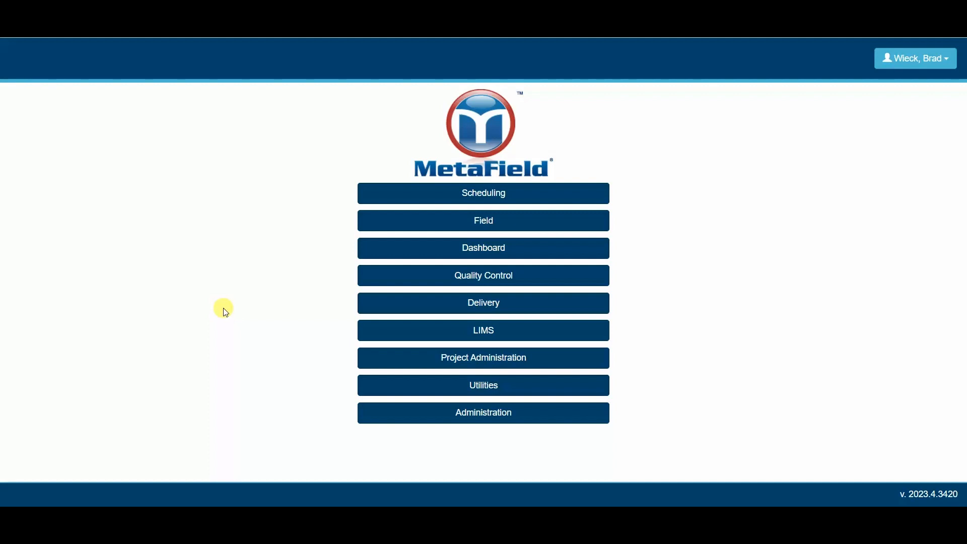
# - Open a new blank project form from Project Administration > Project Setup > Projects
pyautogui.click(509, 362)
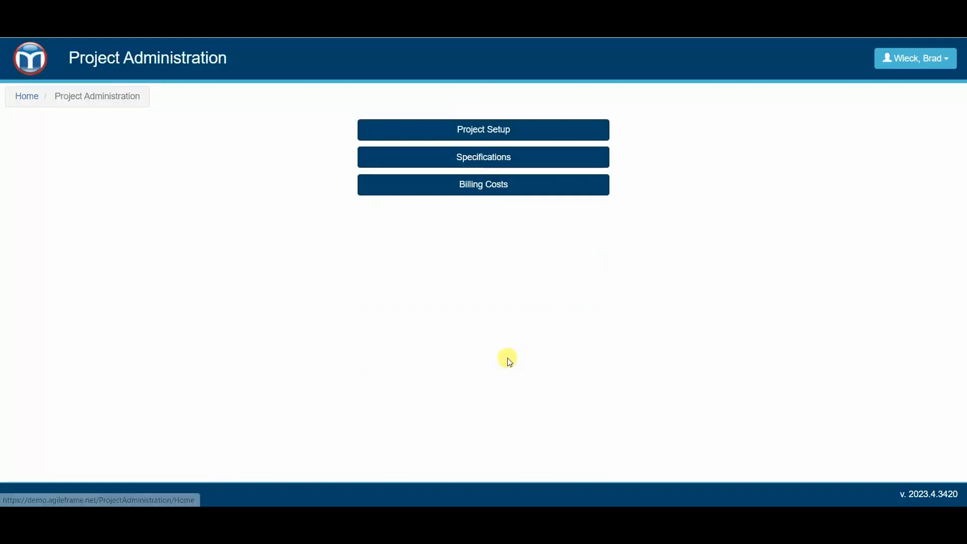
pyautogui.click(508, 135)
pyautogui.click(509, 139)
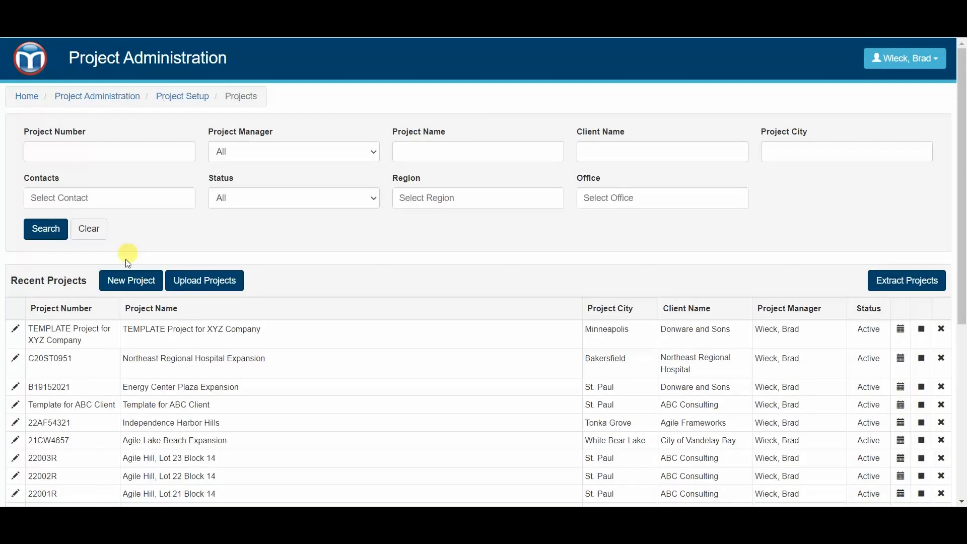
pyautogui.click(132, 282)
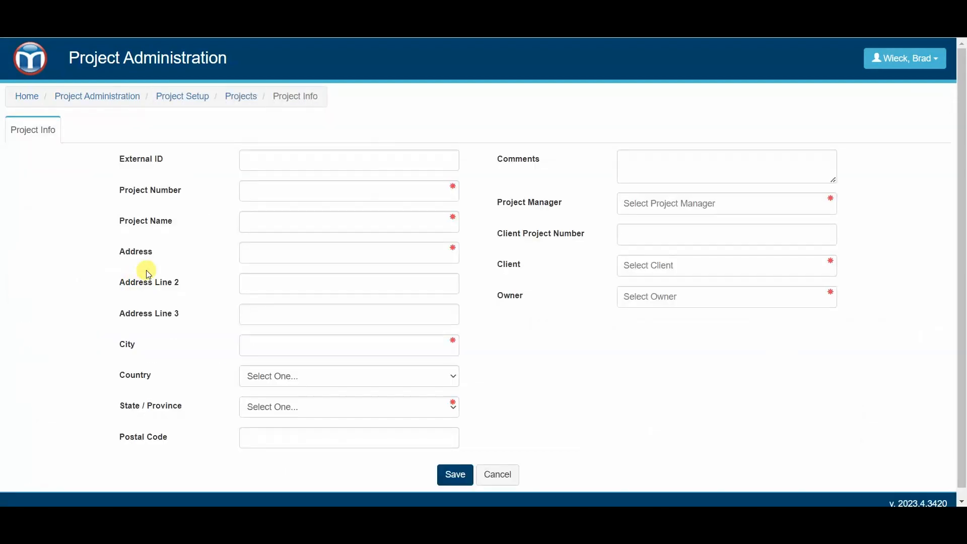
# - Enter 'REAL JOB for Donware 12345' as project number and name, and autofill the address
pyautogui.click(255, 196)
pyautogui.write('REAL')
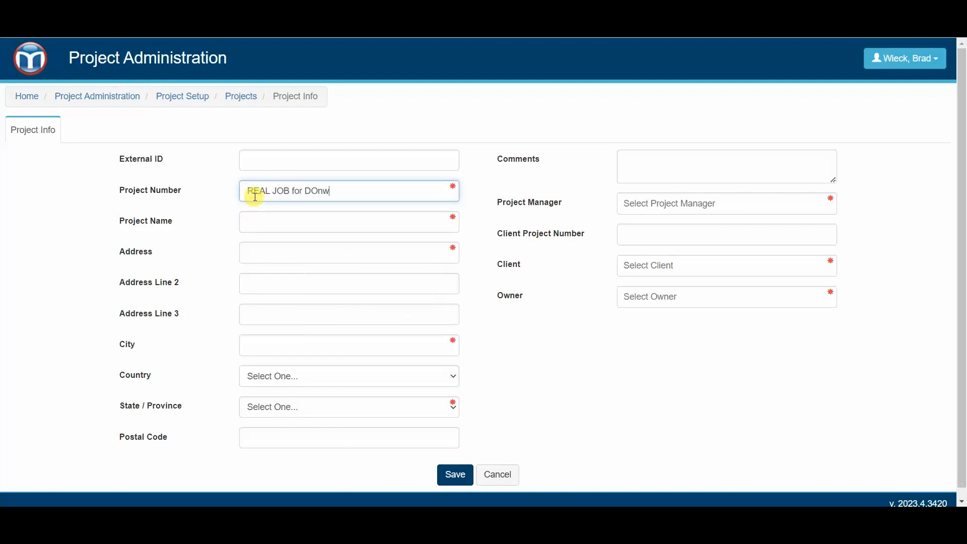
pyautogui.write(' JOB for Donware 12345')
pyautogui.moveTo(378, 194); pyautogui.dragTo(183, 190)
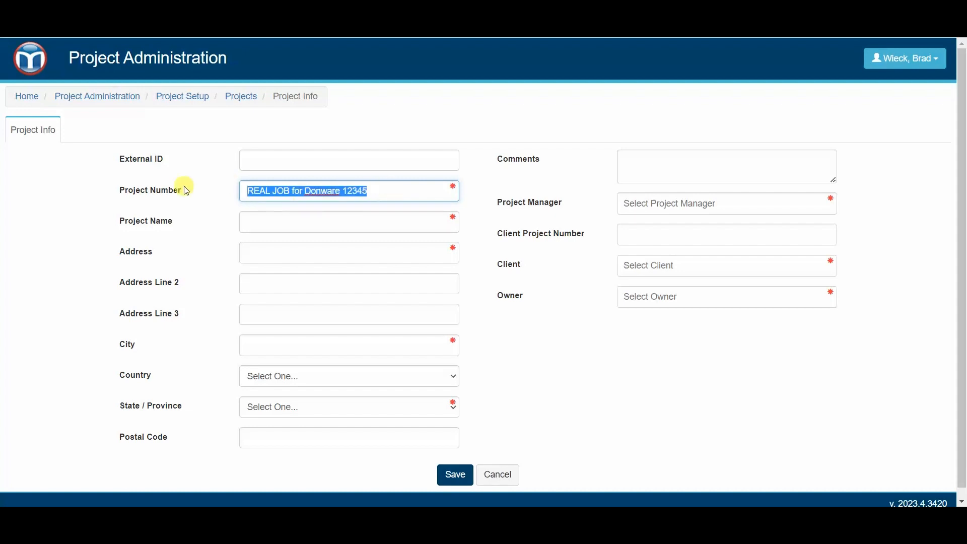
pyautogui.hotkey('ctrl', 'c')
pyautogui.click(295, 220)
pyautogui.hotkey('ctrl', 'v')
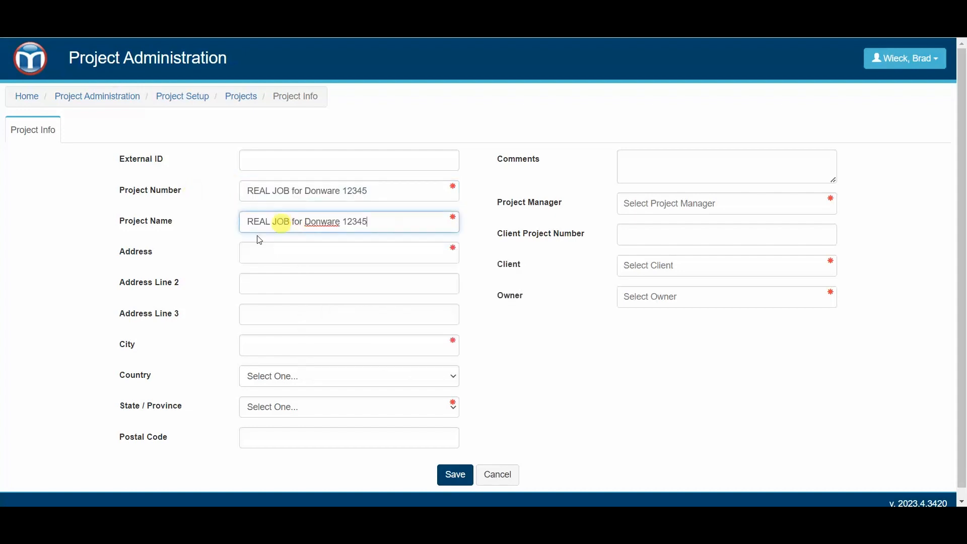
pyautogui.click(284, 252)
pyautogui.click(584, 257)
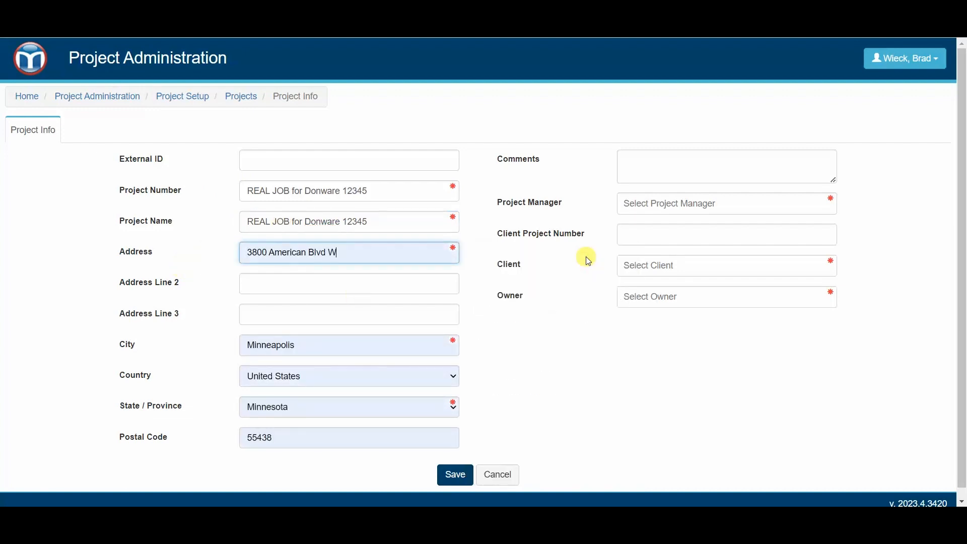
# - Choose the project manager, set Donware and Sons as client and owner, and save
pyautogui.click(678, 208)
pyautogui.write('bra')
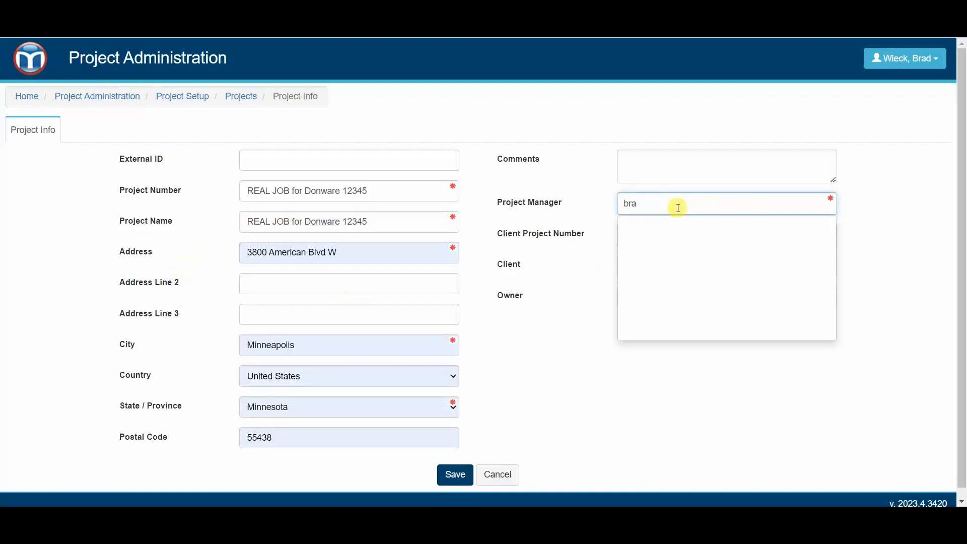
pyautogui.click(682, 267)
pyautogui.click(682, 266)
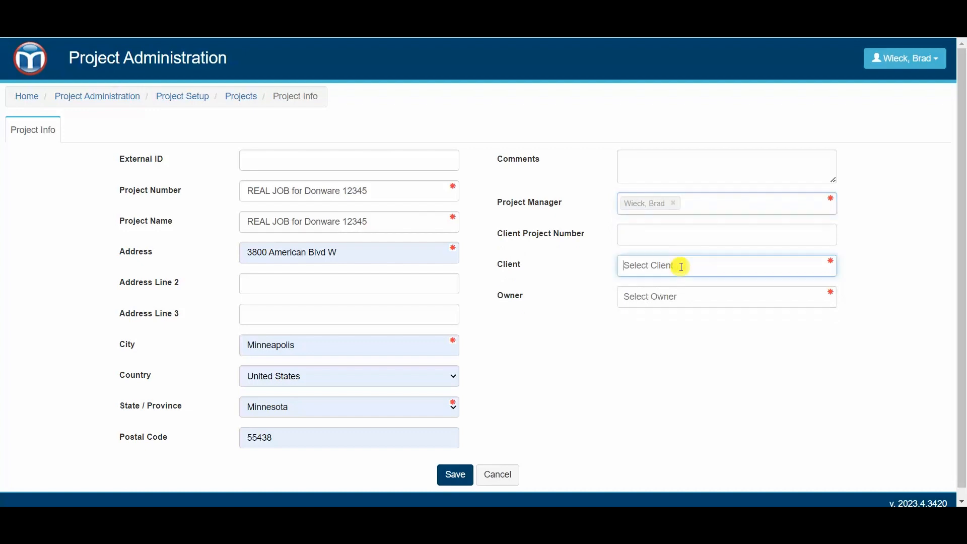
pyautogui.write('don')
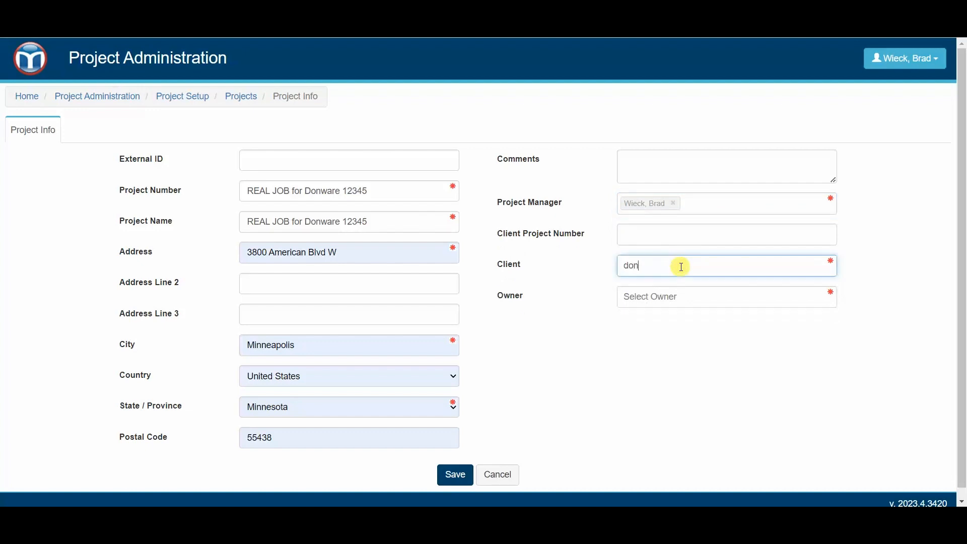
pyautogui.click(670, 292)
pyautogui.click(684, 313)
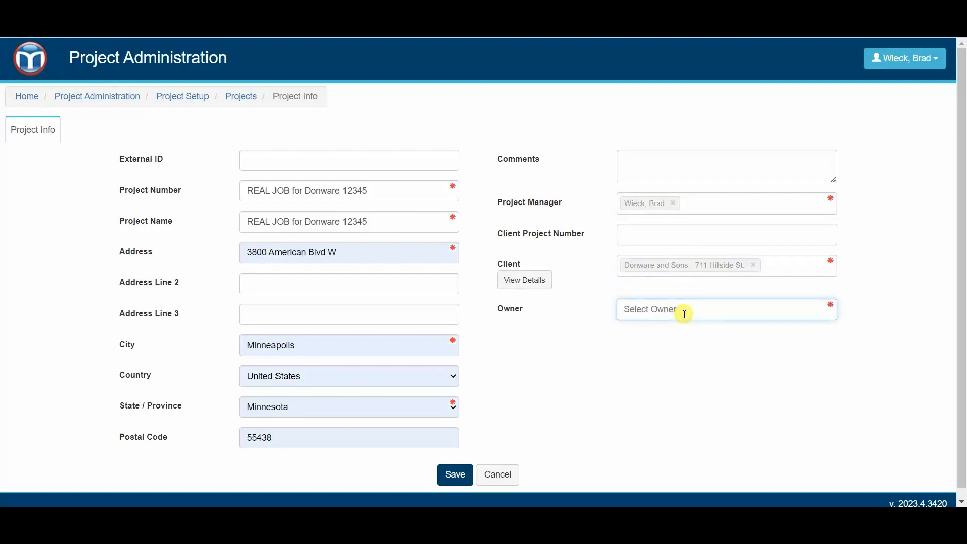
pyautogui.write('don')
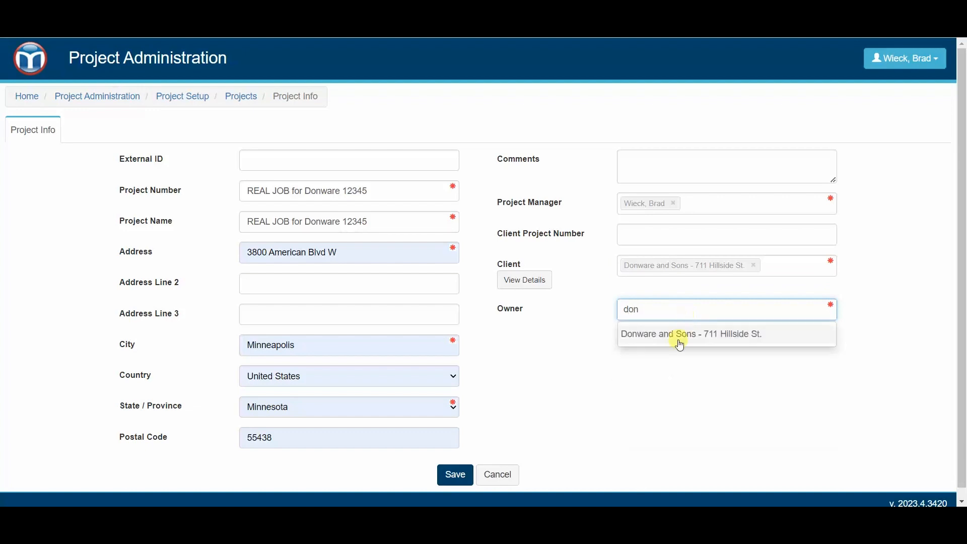
pyautogui.click(680, 344)
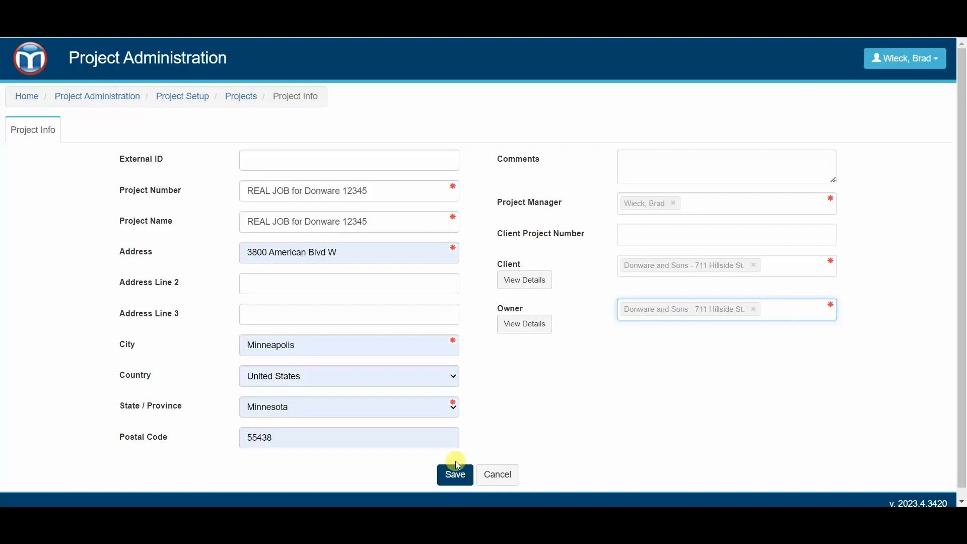
pyautogui.click(462, 475)
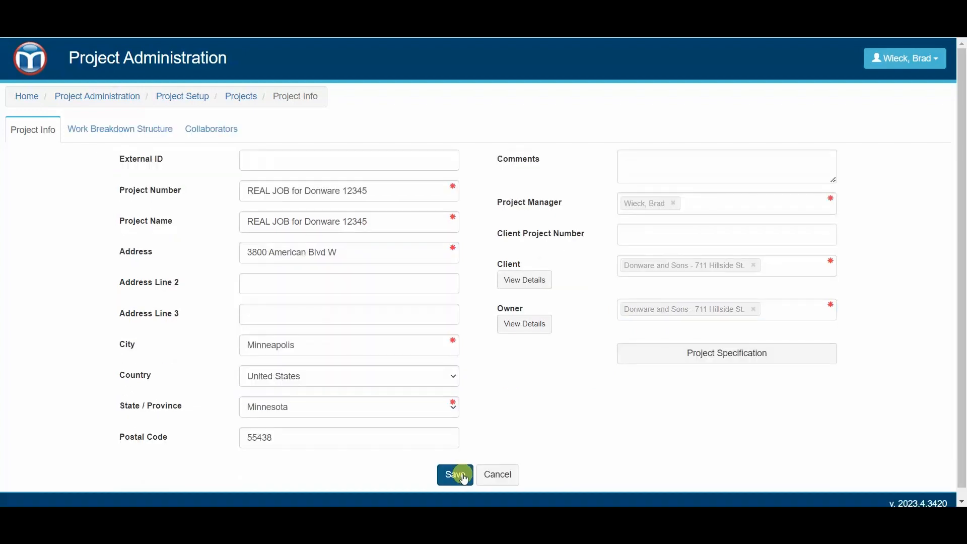
# - Go to the TEMPLATE project's Distribution page under Project Administration > Specifications
pyautogui.click(29, 75)
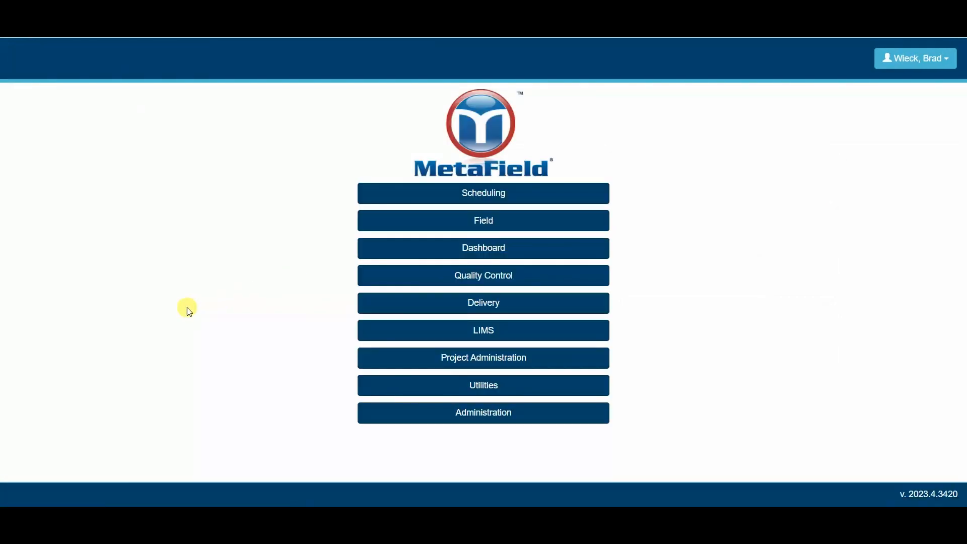
pyautogui.click(495, 361)
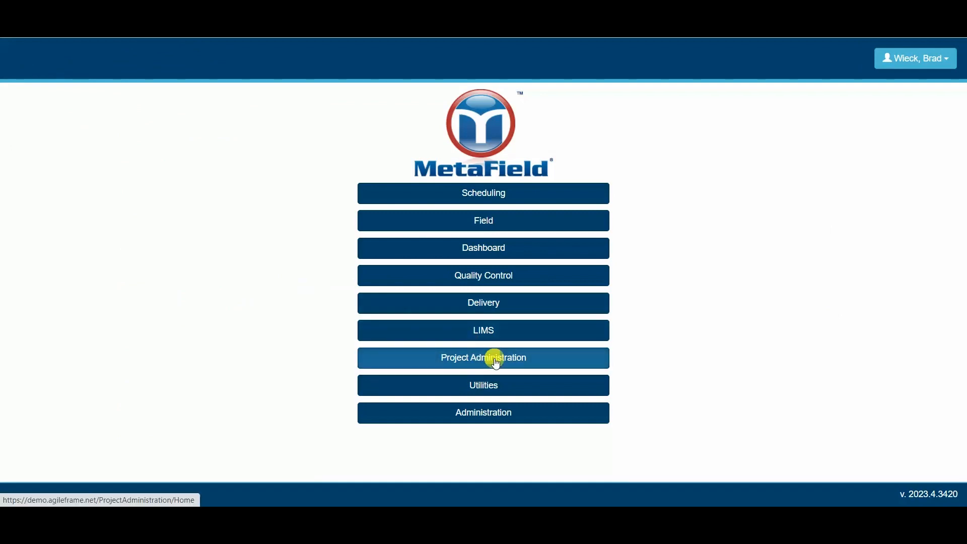
pyautogui.click(477, 157)
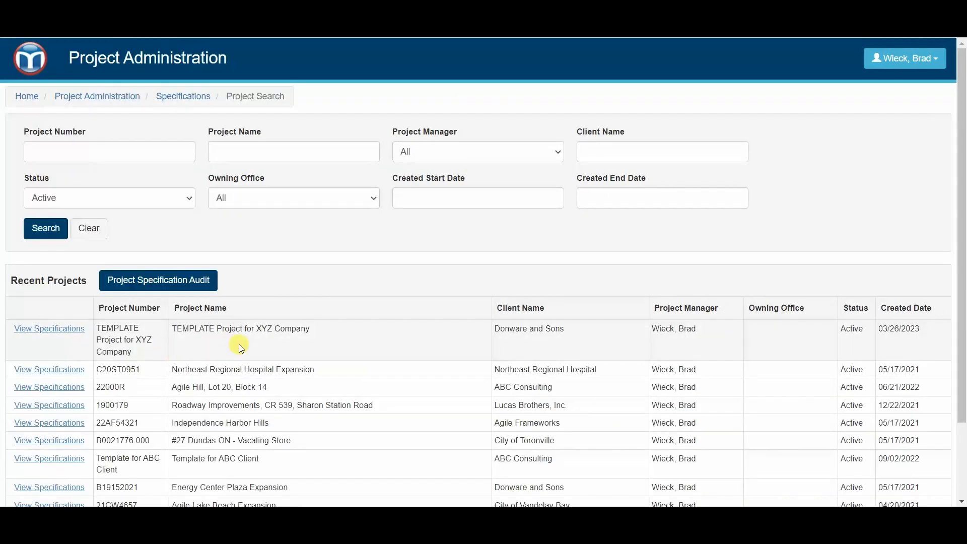
pyautogui.click(65, 330)
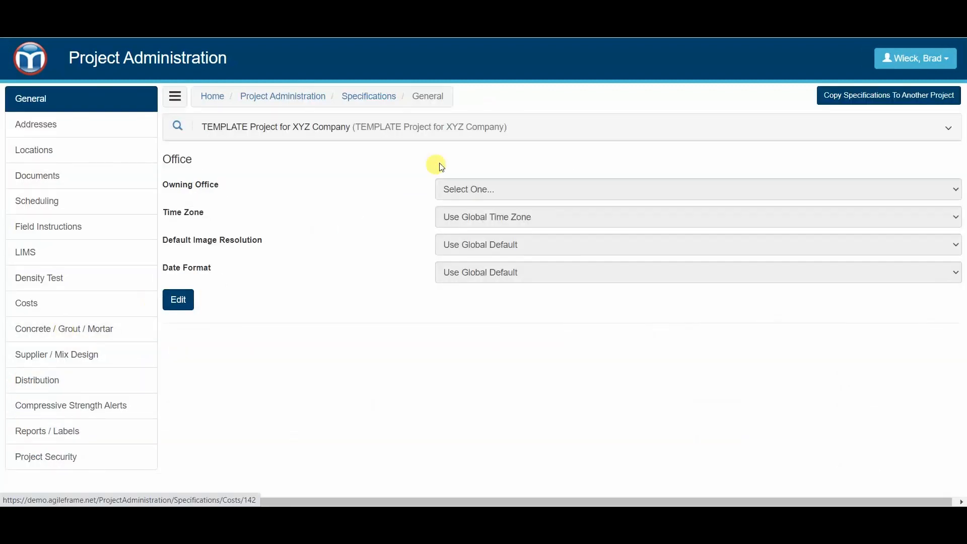
pyautogui.click(67, 386)
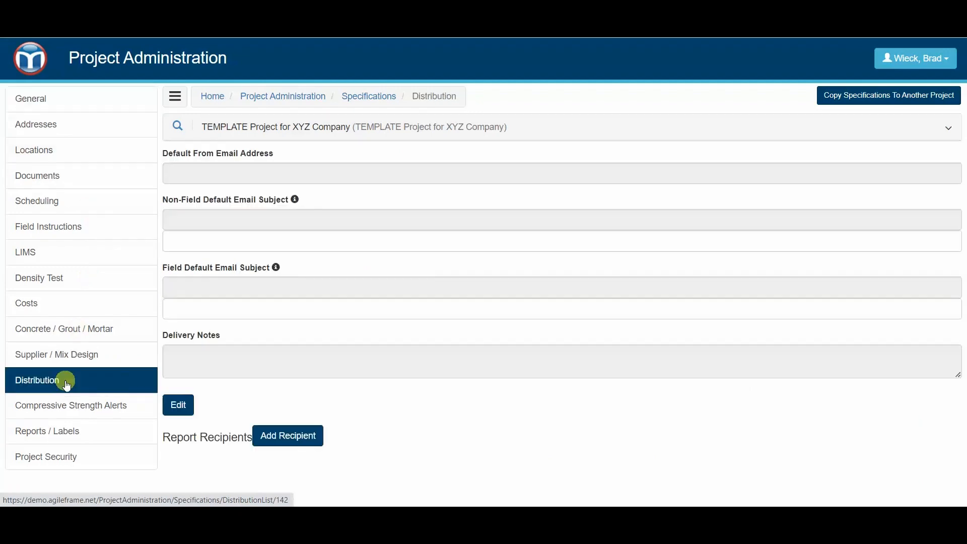
pyautogui.scroll(-2, 342, 323)
pyautogui.scroll(1, 328, 292)
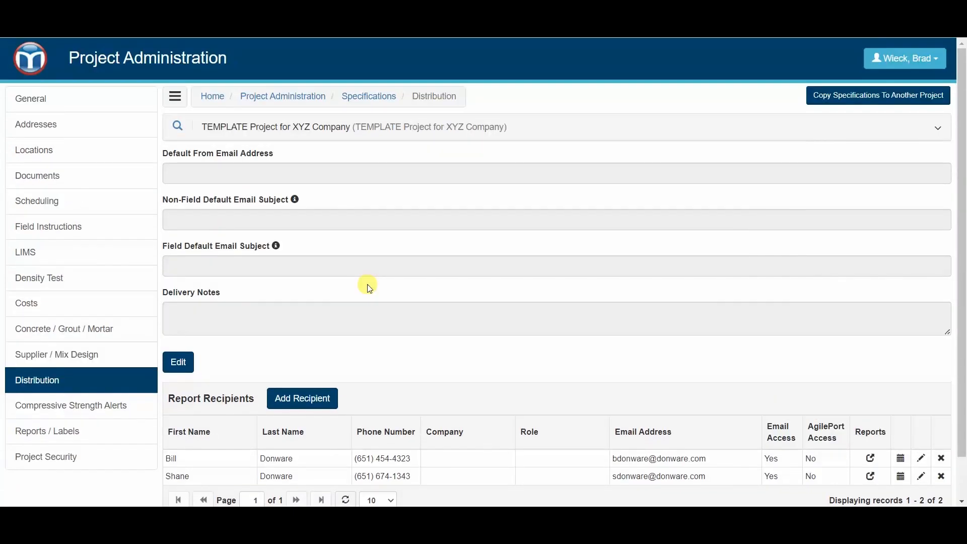
# - Copy the TEMPLATE specifications, including the distribution list, to REAL JOB for Donware 12345
pyautogui.click(832, 97)
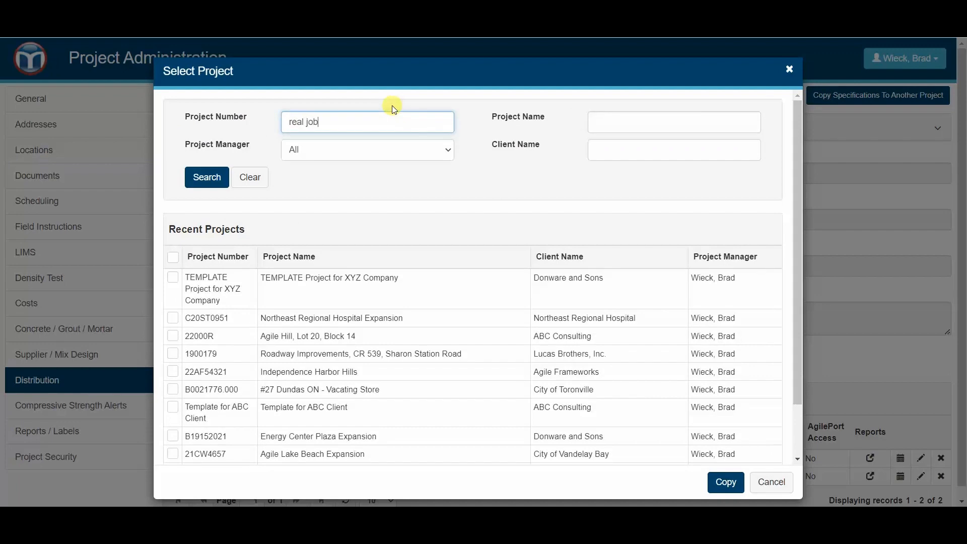
pyautogui.press('Return')
pyautogui.click(225, 276)
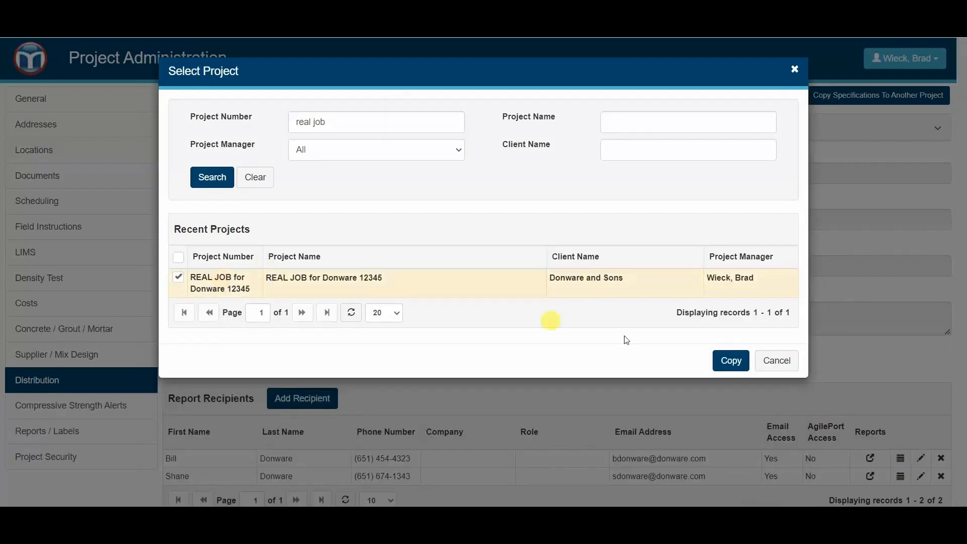
pyautogui.click(733, 361)
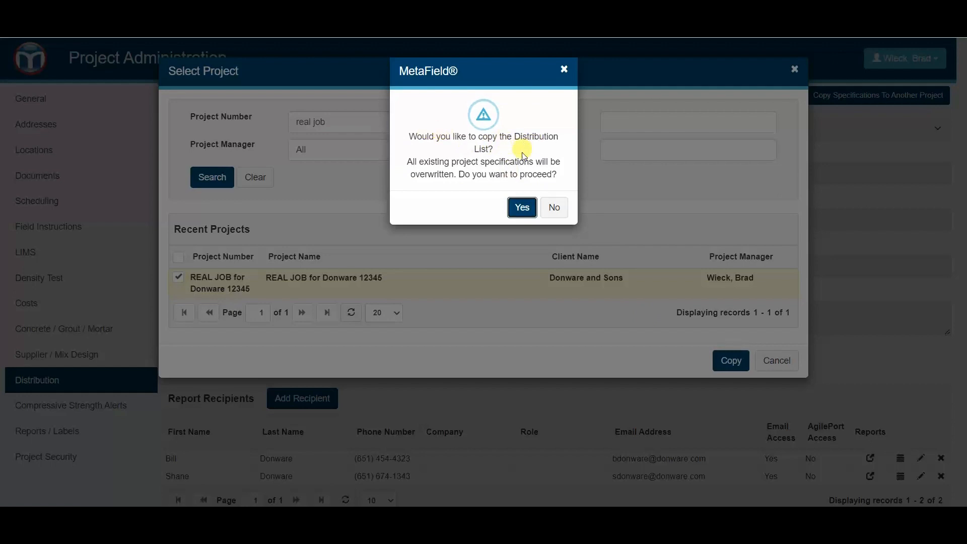
pyautogui.click(524, 207)
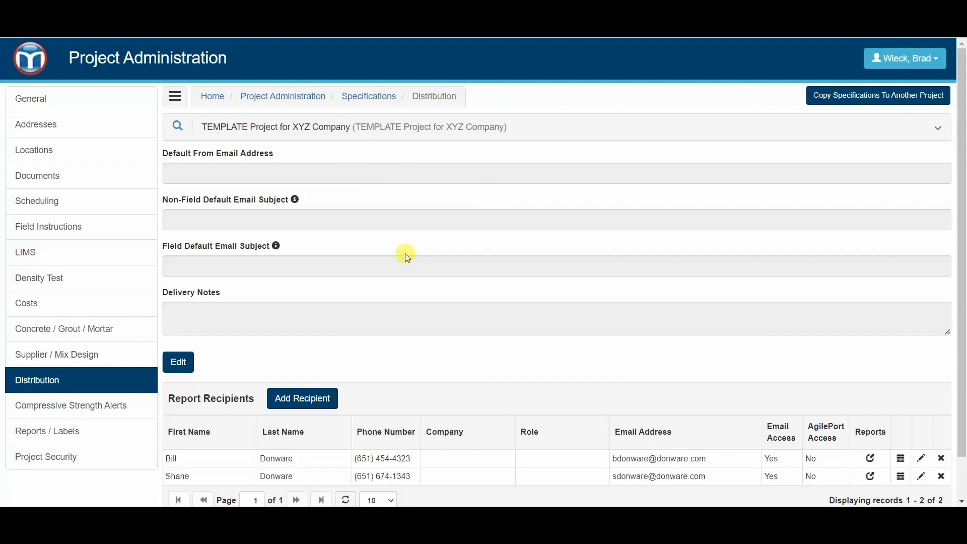
# - Find the REAL JOB project in Specifications and open its Distribution page
pyautogui.click(367, 98)
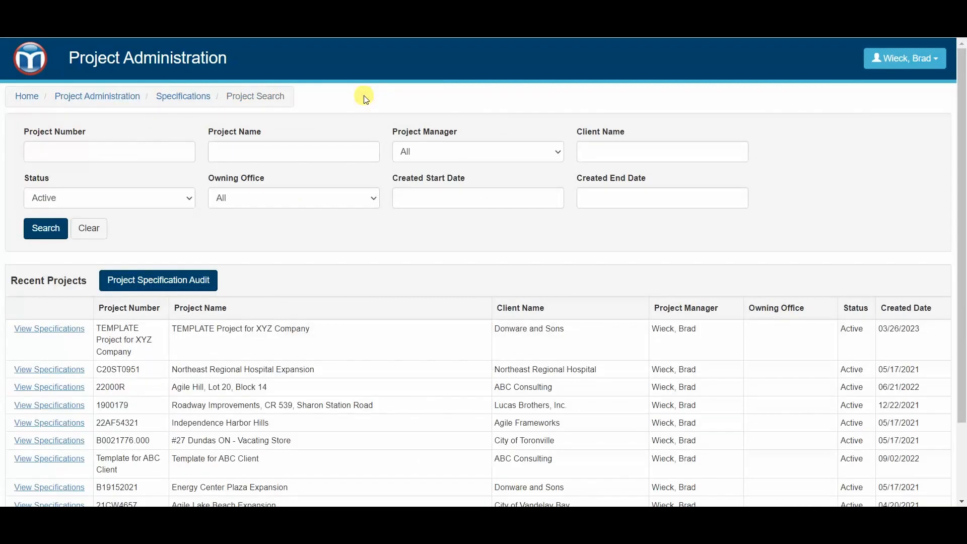
pyautogui.click(126, 150)
pyautogui.write('real')
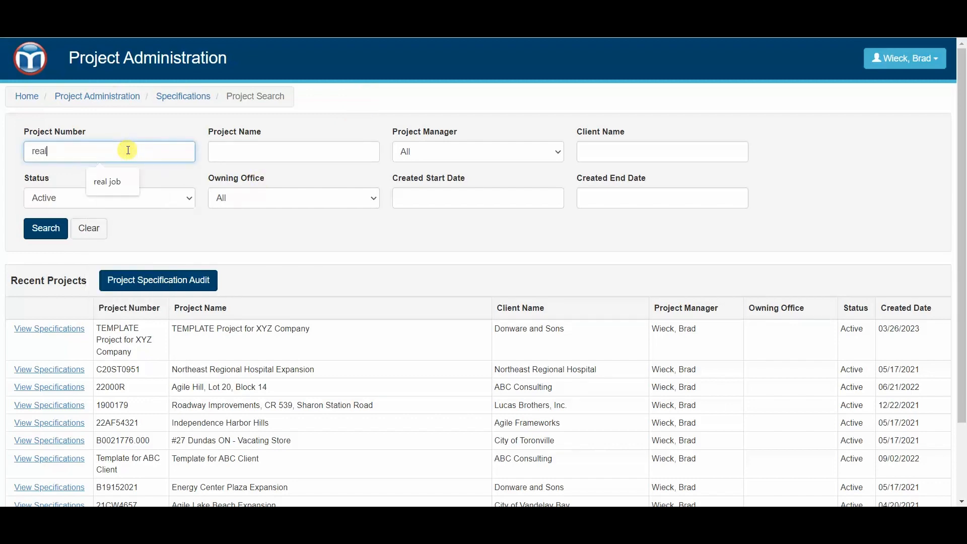
pyautogui.click(59, 335)
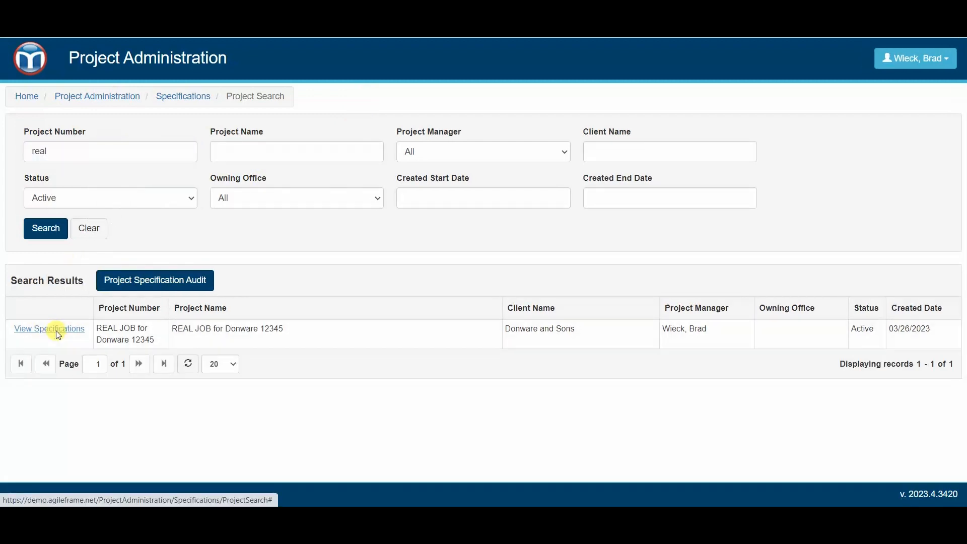
pyautogui.click(69, 388)
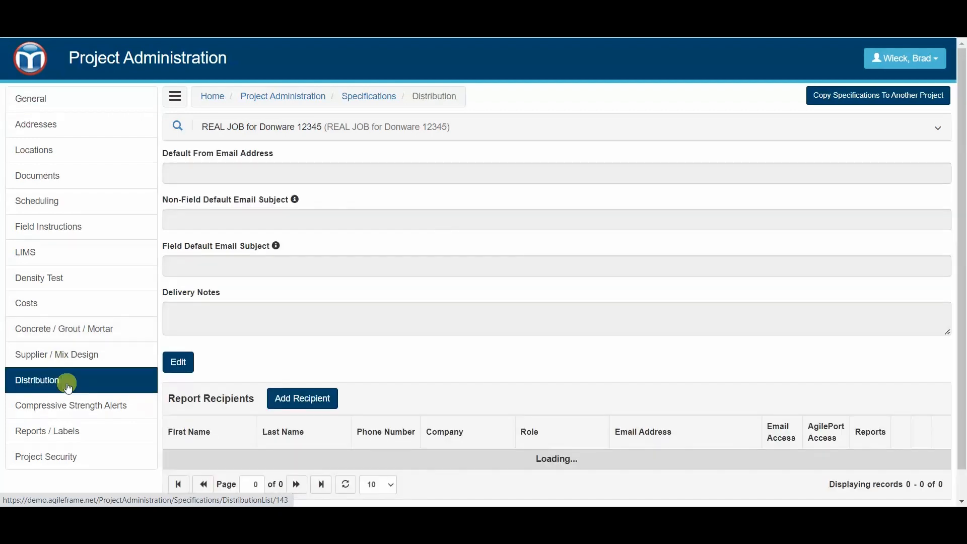
pyautogui.scroll(-2, 302, 393)
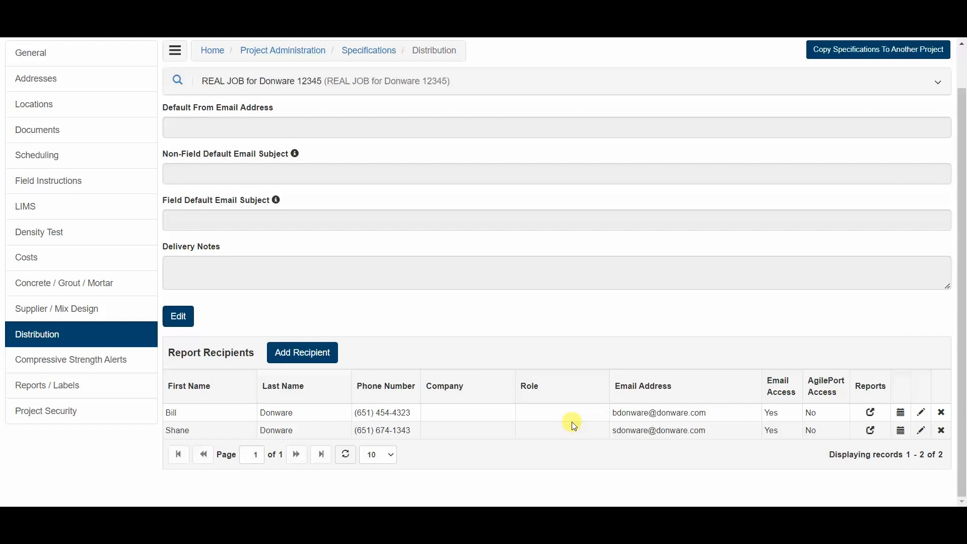
# - Add a new recipient with email access and External Report enabled, and save
pyautogui.click(315, 353)
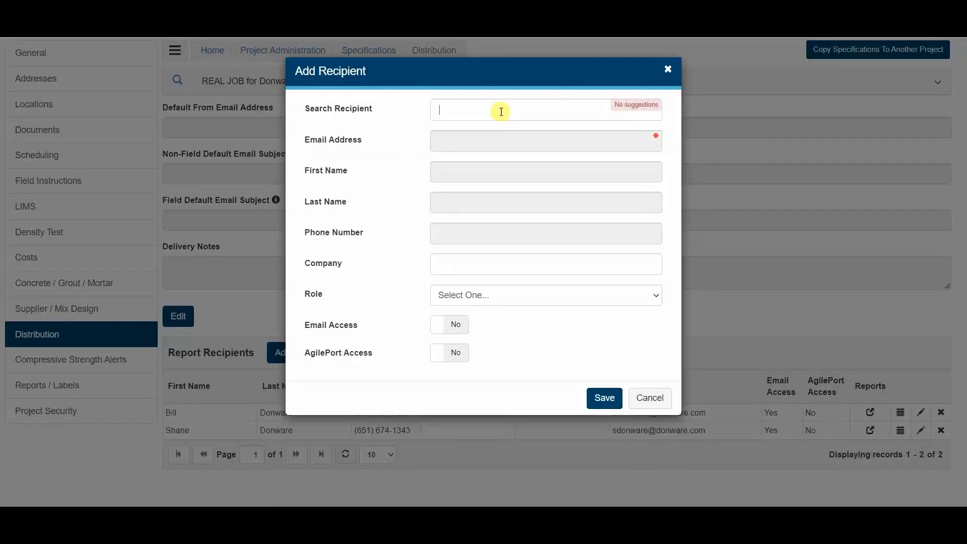
pyautogui.write('a')
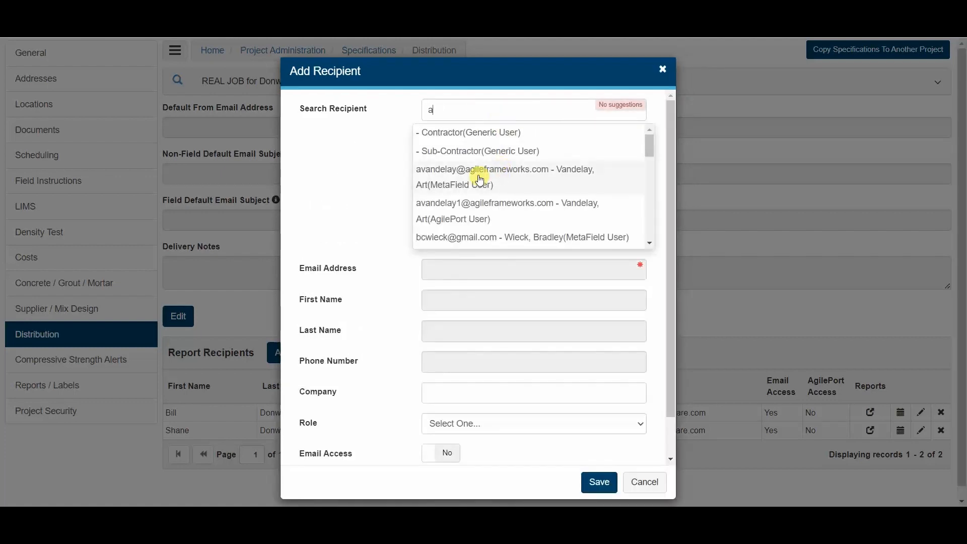
pyautogui.click(518, 182)
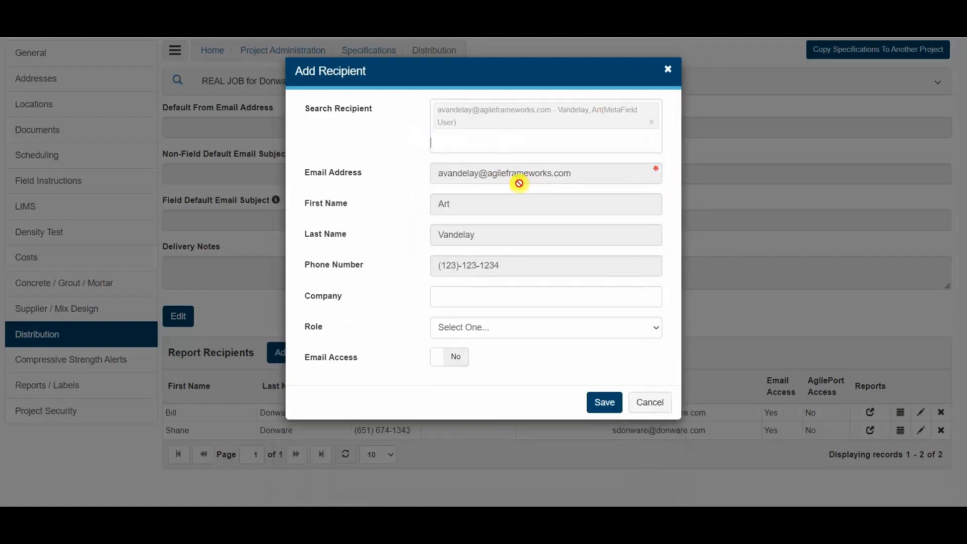
pyautogui.click(600, 405)
pyautogui.click(451, 364)
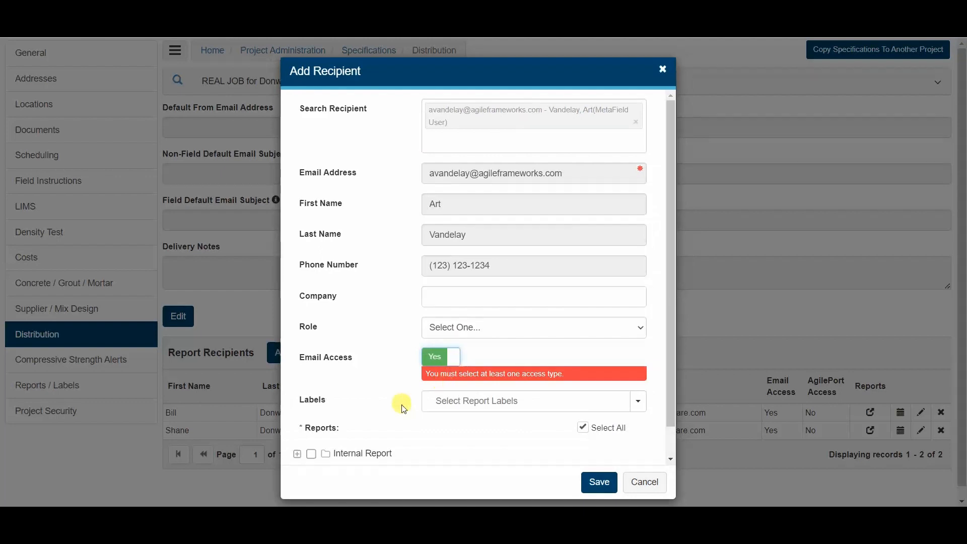
pyautogui.scroll(-1, 398, 408)
pyautogui.click(354, 443)
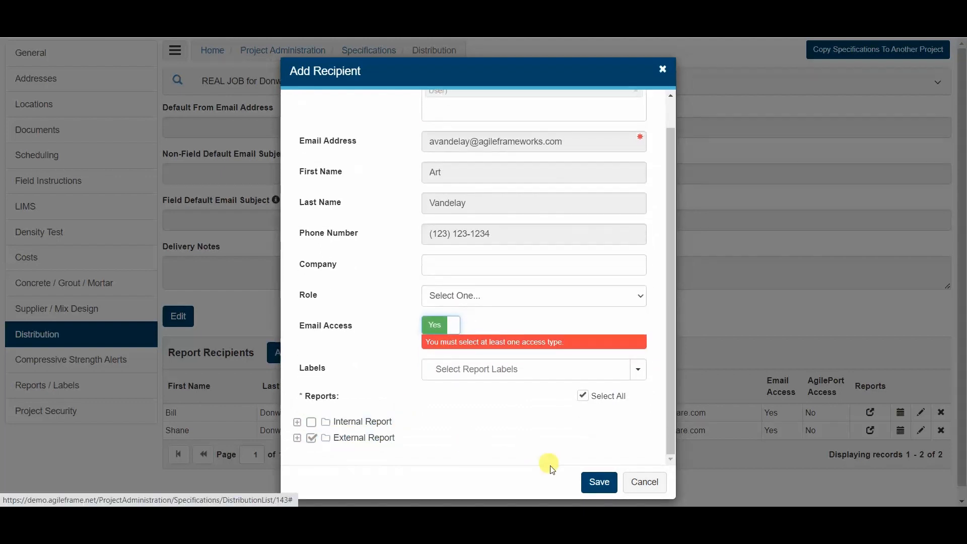
pyautogui.click(602, 483)
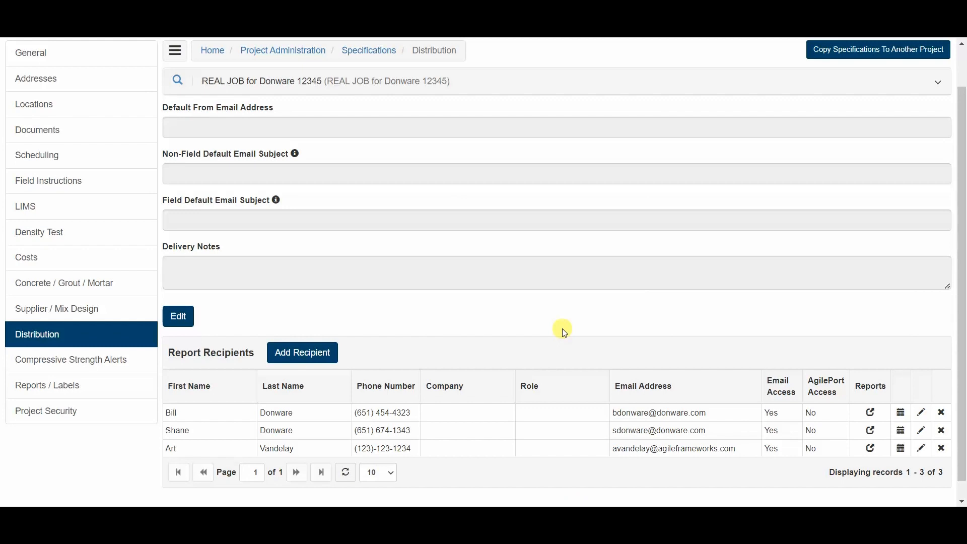
# - Scroll to the top of the REAL JOB distribution page and go back via the MetaField logo
pyautogui.scroll(1, 39, 223)
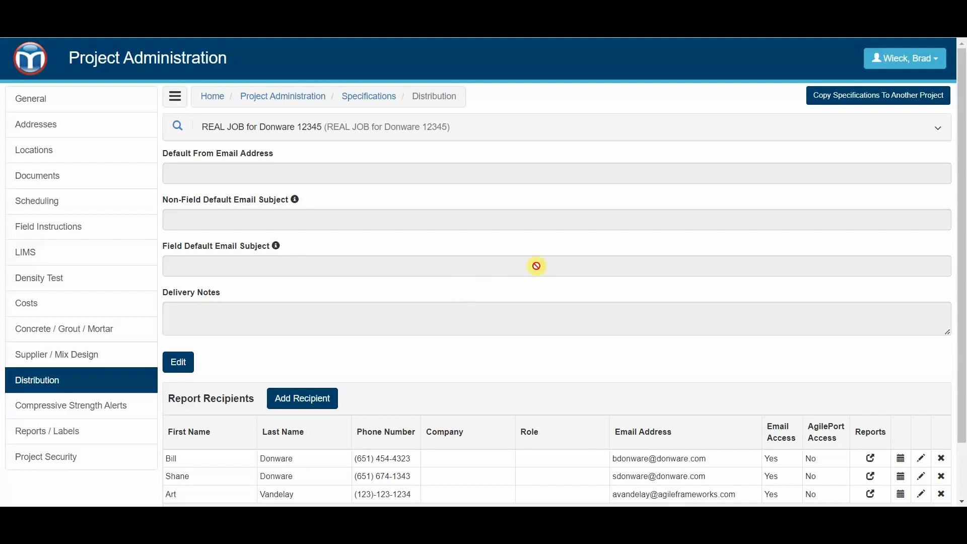
pyautogui.click(46, 71)
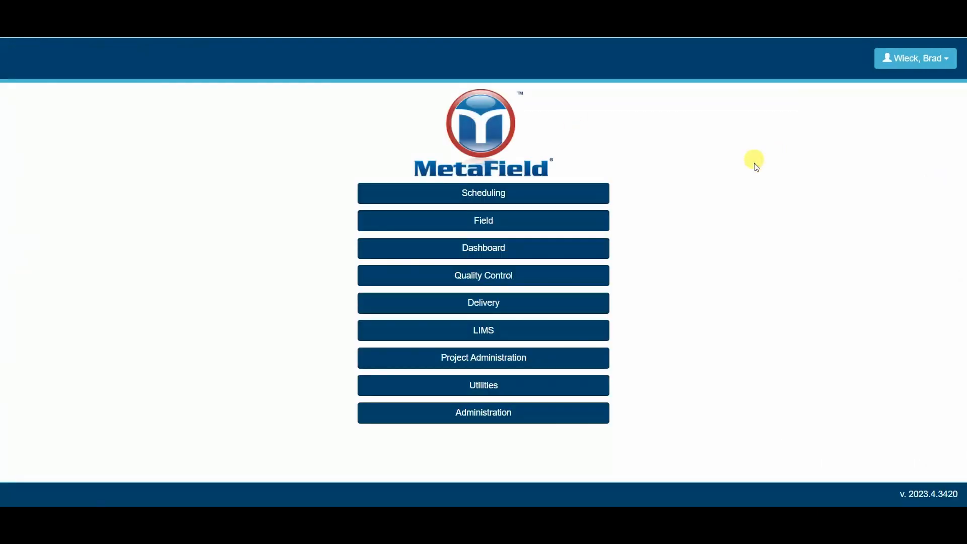